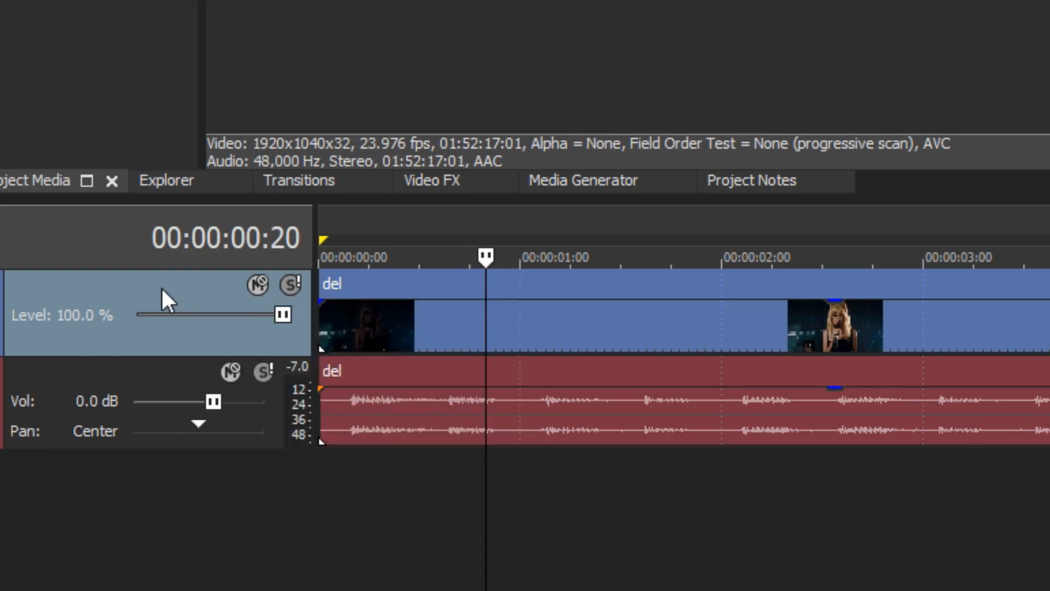
Step: Insert a new empty video track above the clip's video track
{"action": "left_click", "coordinate": [235, 334]}
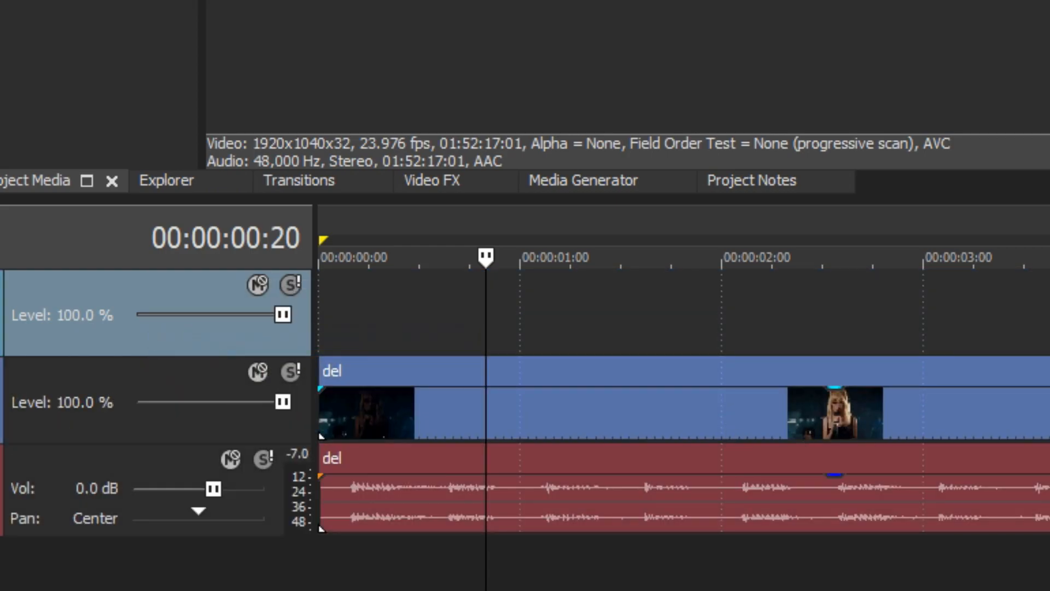
{"action": "left_click", "coordinate": [1048, 413]}
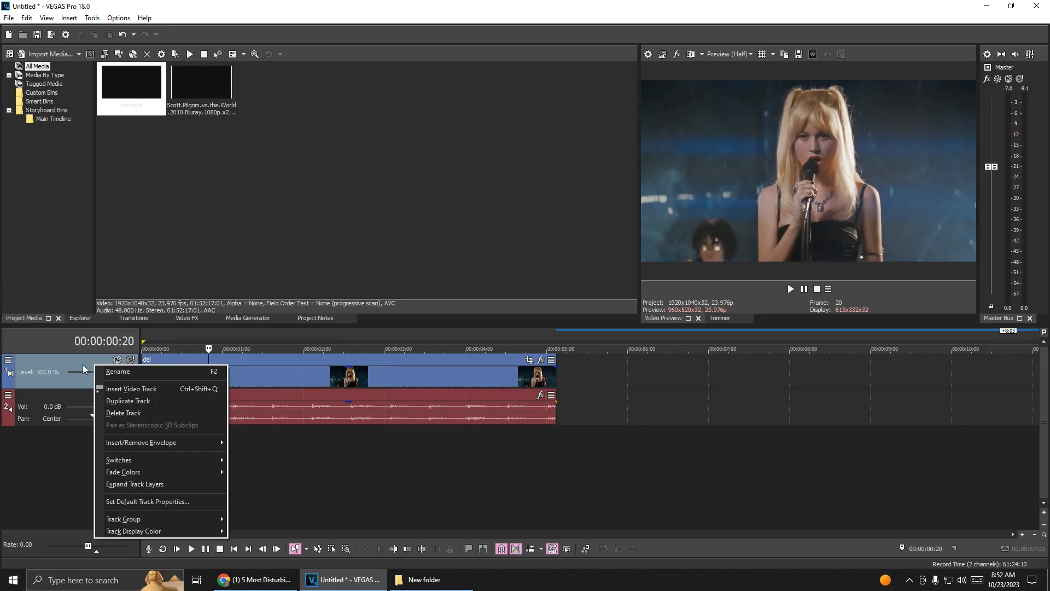
{"action": "right_click", "coordinate": [71, 357]}
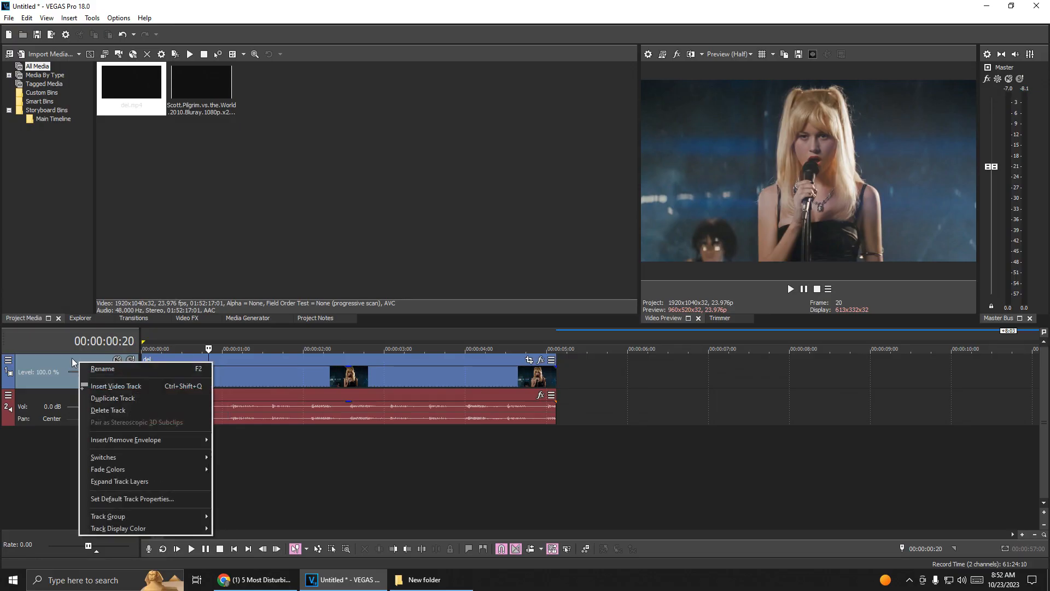
{"action": "left_click", "coordinate": [109, 381]}
Step: Copy the first "del" clip and paste it onto the new track at 00:00:06:01
{"action": "left_click", "coordinate": [492, 414]}
{"action": "left_click", "coordinate": [630, 387]}
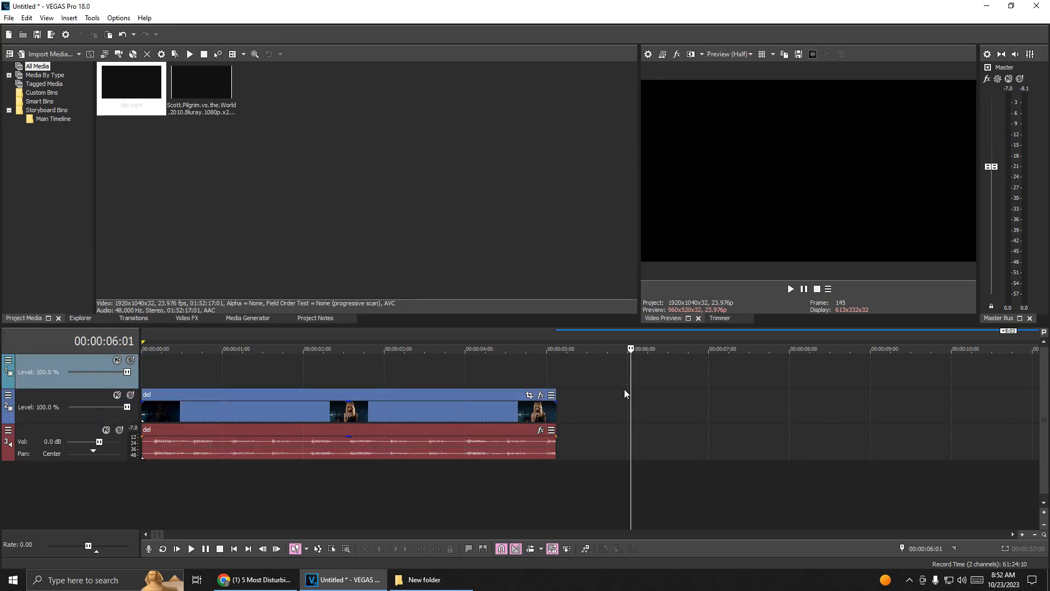
{"action": "key", "text": "ctrl+v"}
Step: Delete the pasted copy's audio event, keeping only its video
{"action": "left_click", "coordinate": [567, 473]}
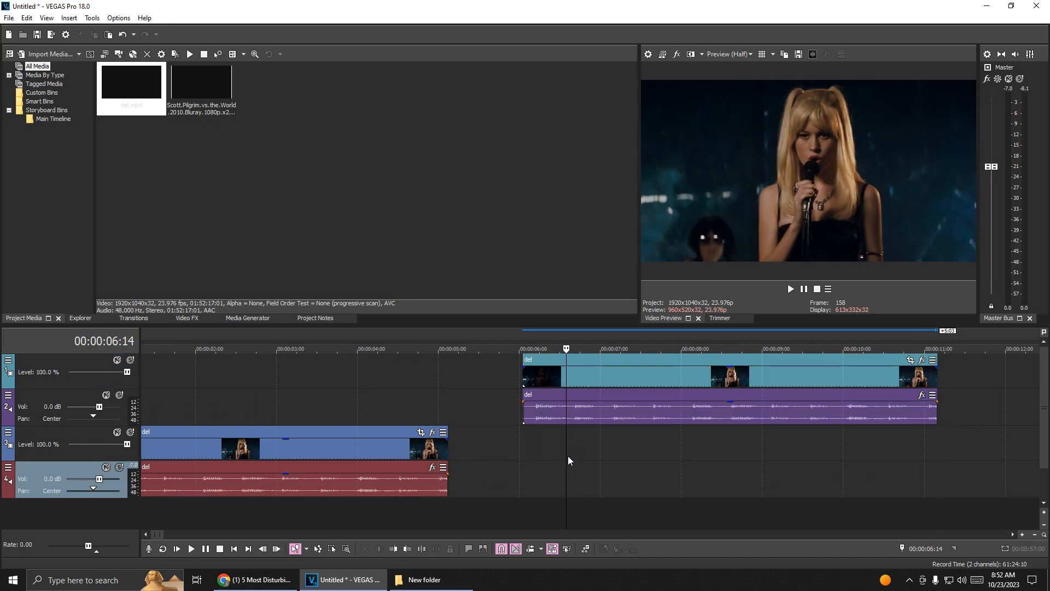
{"action": "left_click", "coordinate": [605, 417]}
{"action": "key", "text": "Delete"}
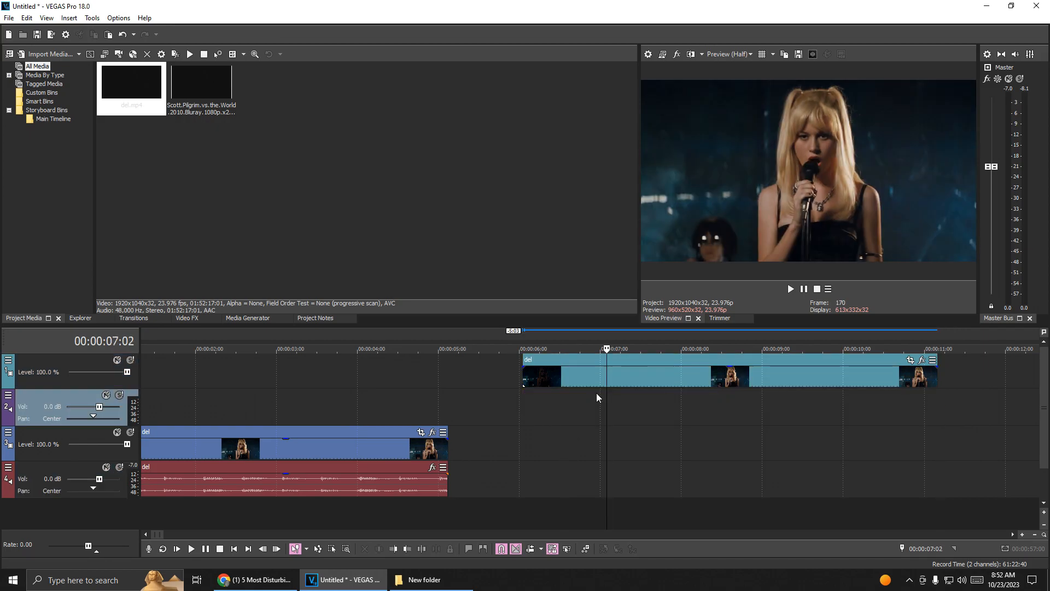
Step: Move the copied video event back over the original clip, about seven frames after the original's start
{"action": "left_click_drag", "start_coordinate": [590, 374], "coordinate": [139, 367]}
{"action": "scroll", "coordinate": [621, 442], "scroll_direction": "down", "scroll_amount": 1}
{"action": "scroll", "coordinate": [609, 445], "scroll_direction": "down", "scroll_amount": 1}
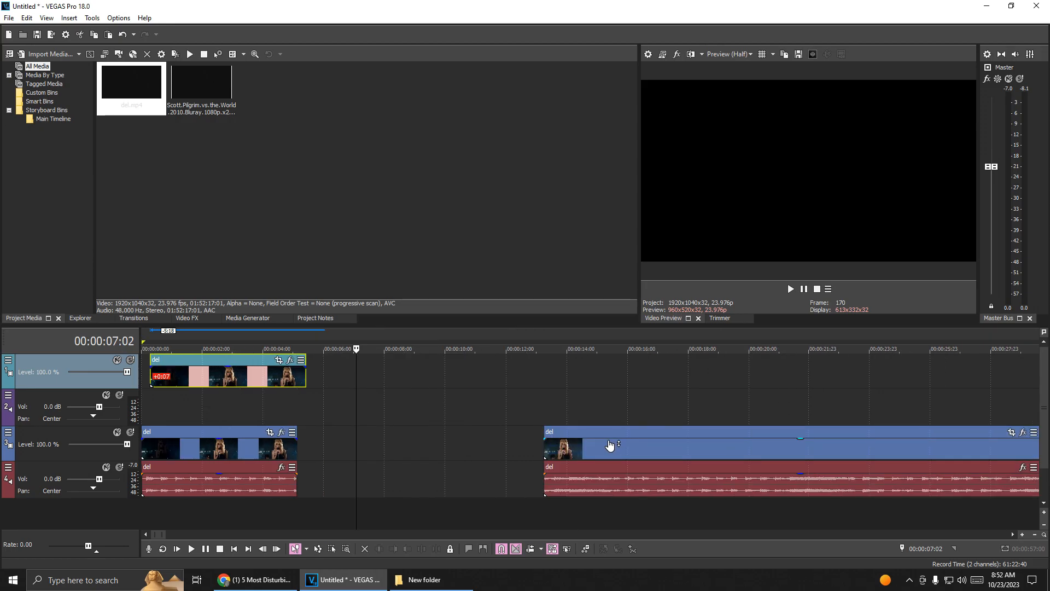
{"action": "scroll", "coordinate": [179, 440], "scroll_direction": "up", "scroll_amount": 2}
Step: Delete the empty audio track and align the copied video event exactly with the original at 00:00:00:00
{"action": "left_click", "coordinate": [61, 396]}
{"action": "key", "text": "Delete"}
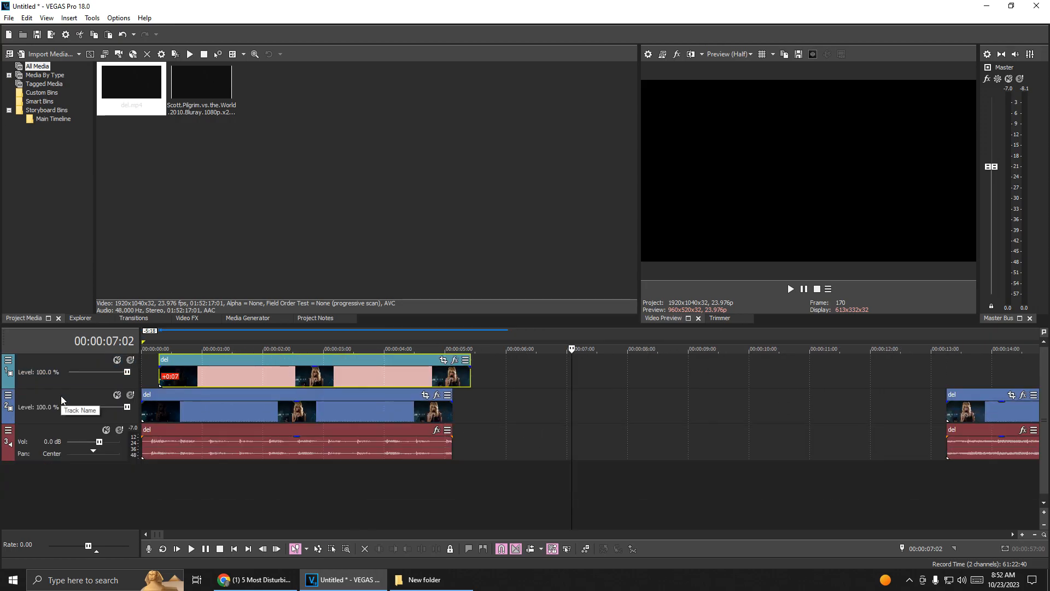
{"action": "scroll", "coordinate": [418, 439], "scroll_direction": "up", "scroll_amount": 1}
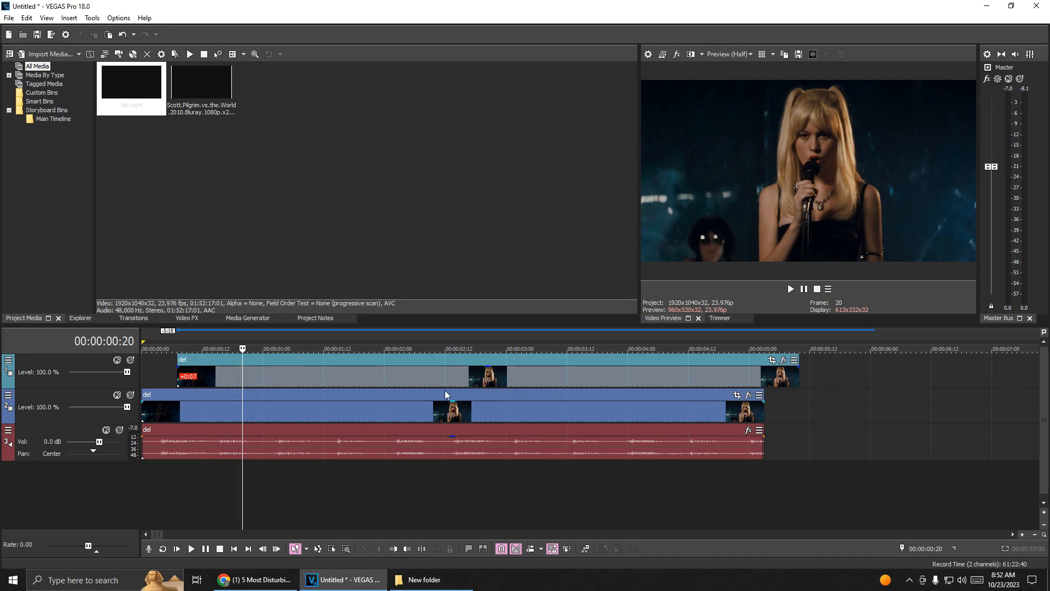
{"action": "left_click_drag", "start_coordinate": [442, 384], "coordinate": [331, 383]}
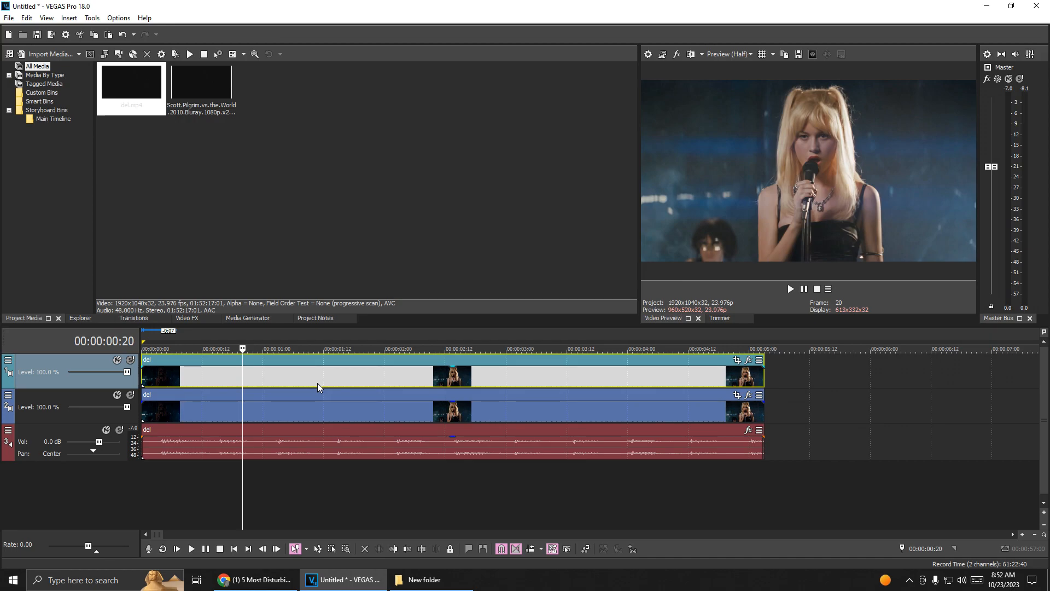
Step: Play back the beginning of the two stacked video clips
{"action": "double_click", "coordinate": [277, 502]}
{"action": "scroll", "coordinate": [278, 502], "scroll_direction": "up", "scroll_amount": 3}
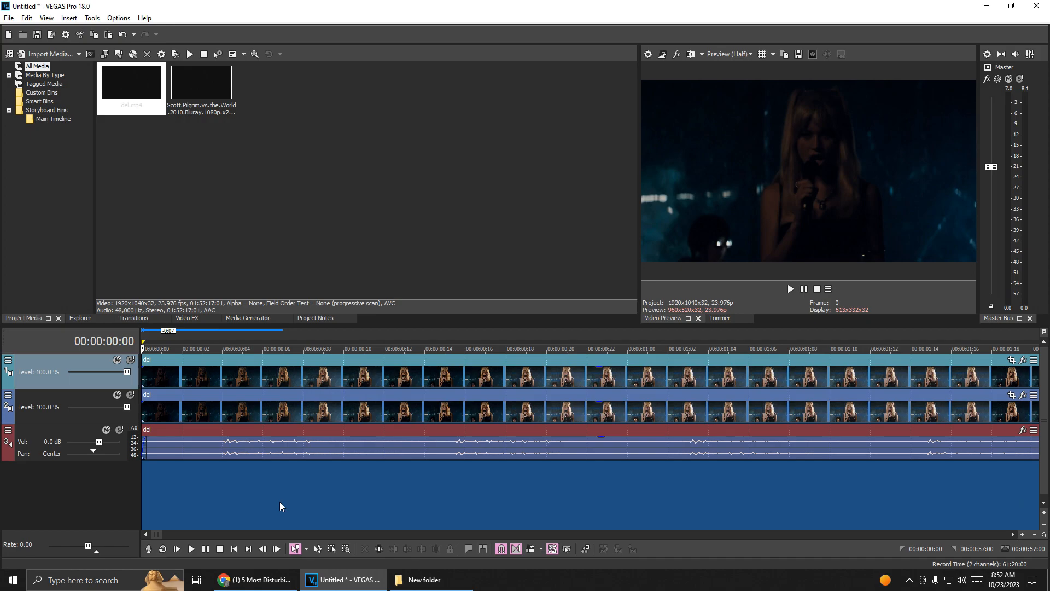
{"action": "key", "text": "space"}
{"action": "scroll", "coordinate": [350, 478], "scroll_direction": "down", "scroll_amount": 4}
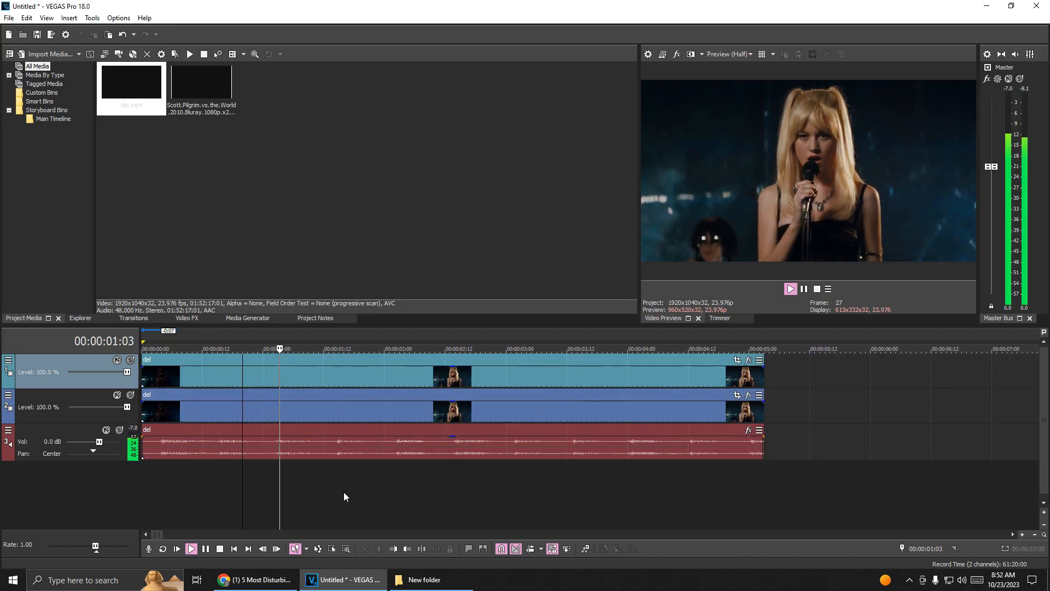
{"action": "key", "text": "space"}
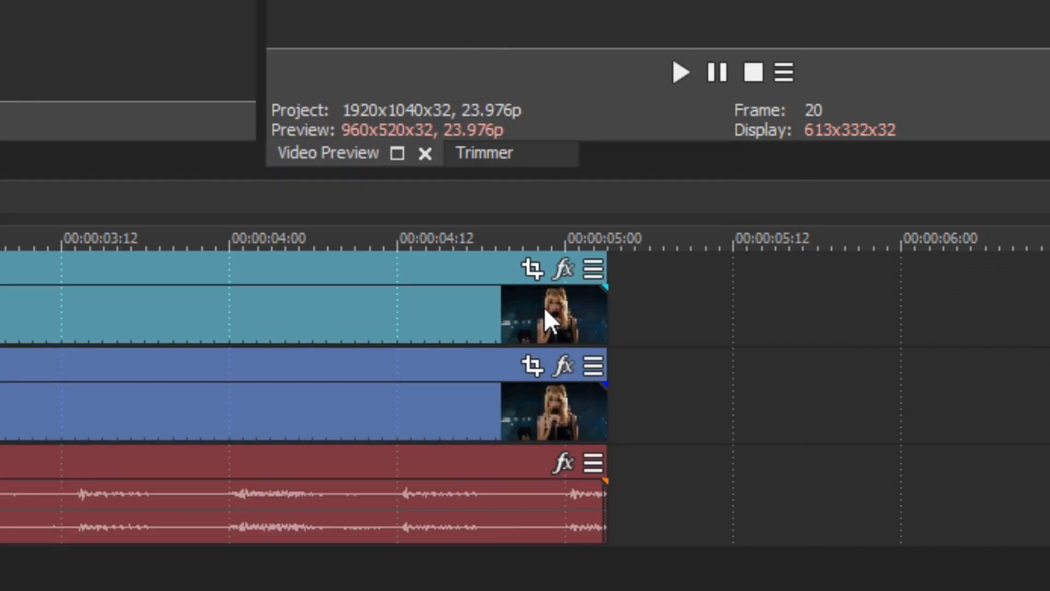
Step: In the upper clip's Event Pan/Crop, draw an oval mask around the singer's head, centred at about X 1,023, Y 352, and enable the mask
{"action": "left_click", "coordinate": [533, 268]}
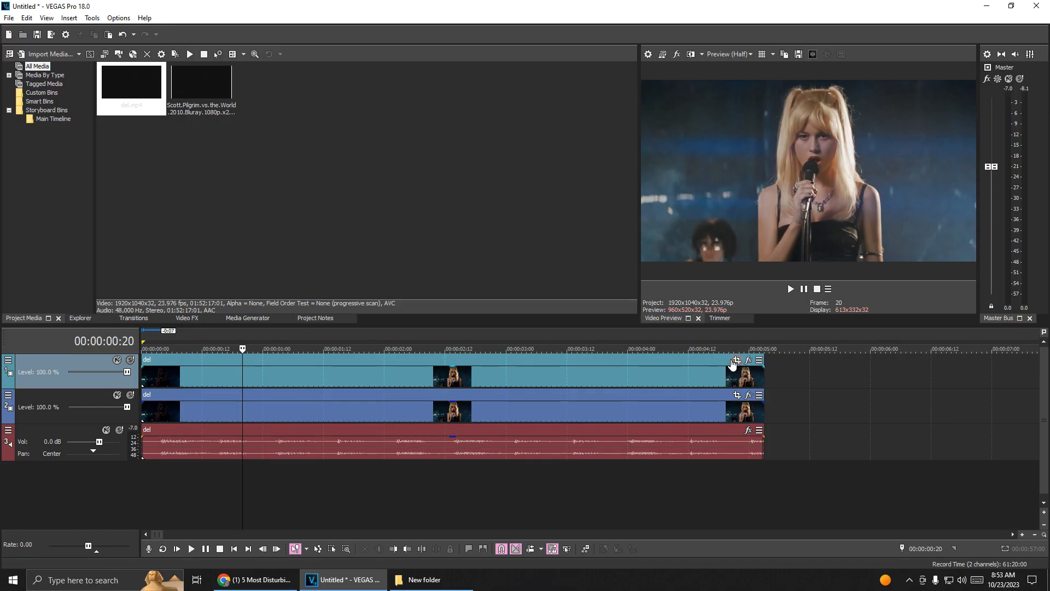
{"action": "left_click", "coordinate": [736, 361]}
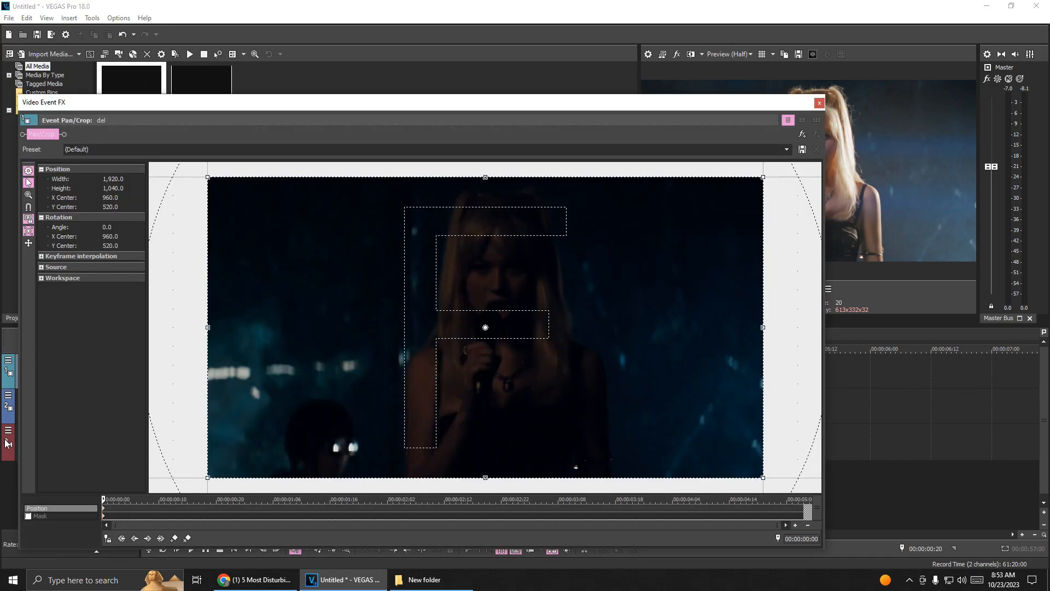
{"action": "left_click_drag", "start_coordinate": [104, 498], "coordinate": [81, 493]}
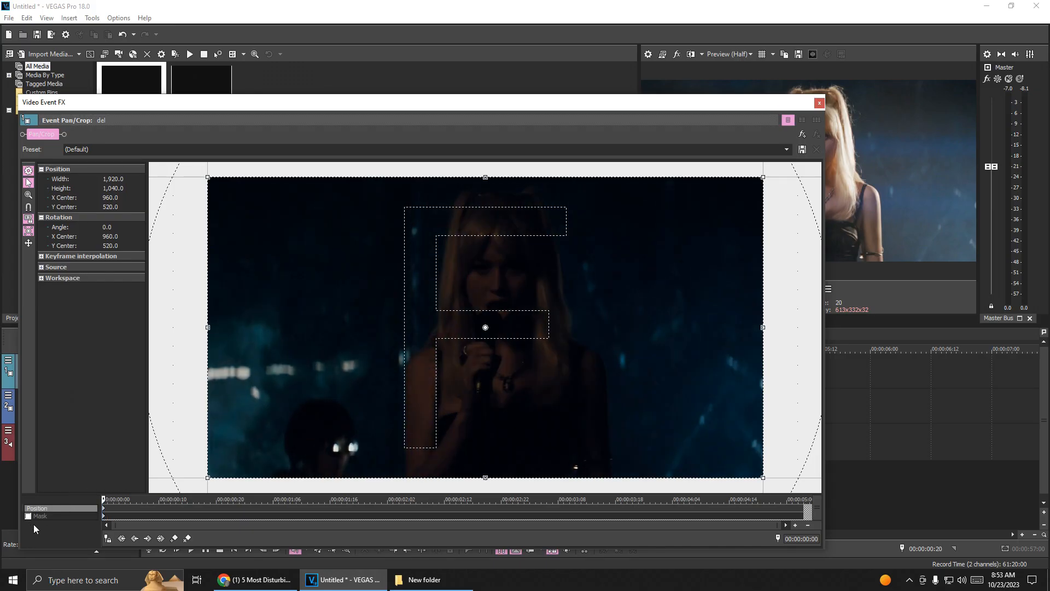
{"action": "left_click", "coordinate": [44, 517]}
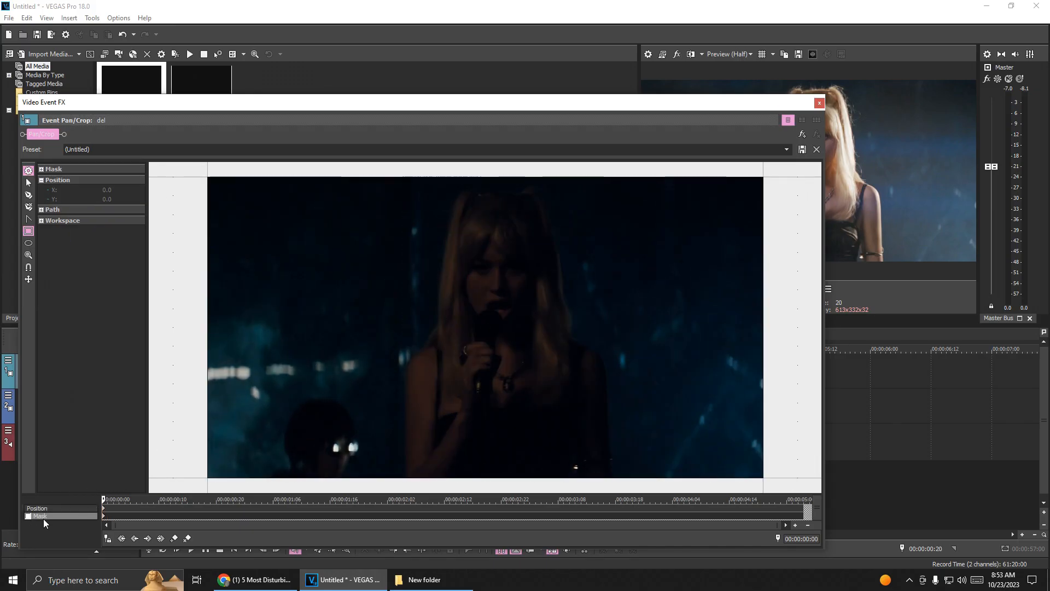
{"action": "left_click", "coordinate": [29, 243]}
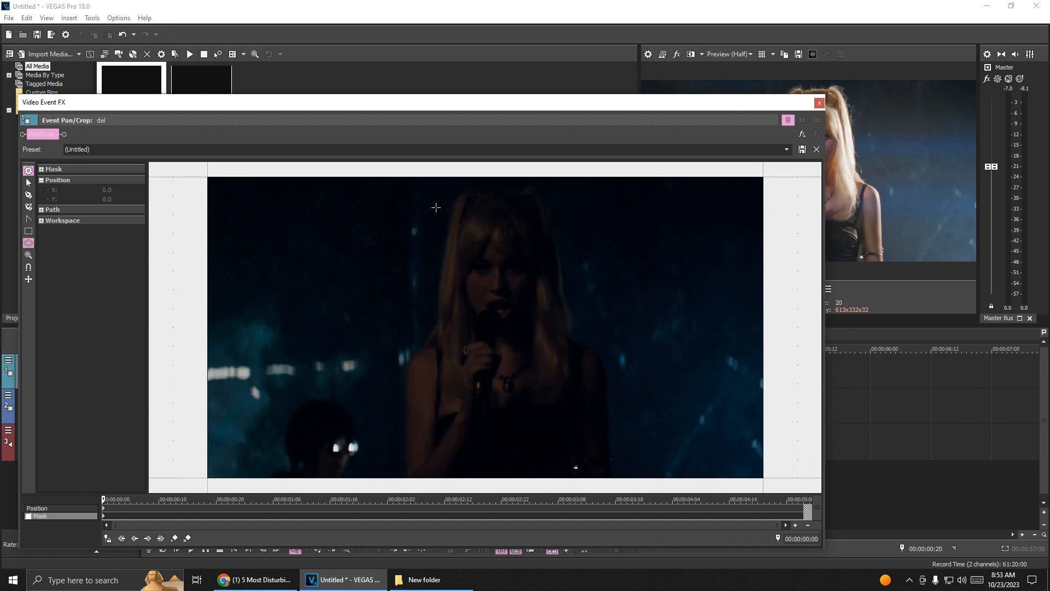
{"action": "left_click_drag", "start_coordinate": [438, 206], "coordinate": [627, 391]}
{"action": "left_click_drag", "start_coordinate": [602, 312], "coordinate": [572, 304]}
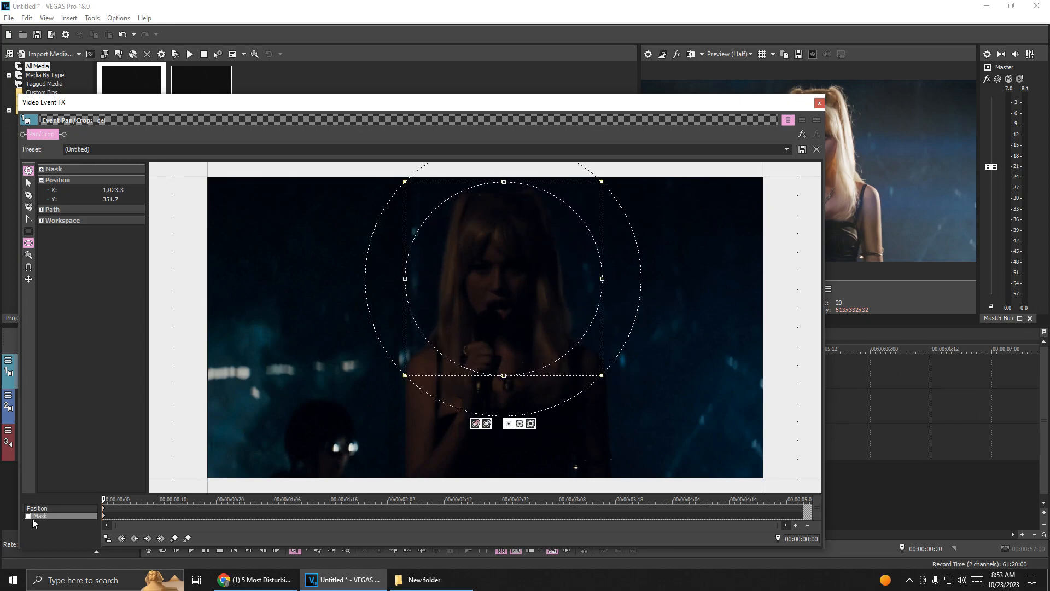
{"action": "left_click", "coordinate": [27, 516]}
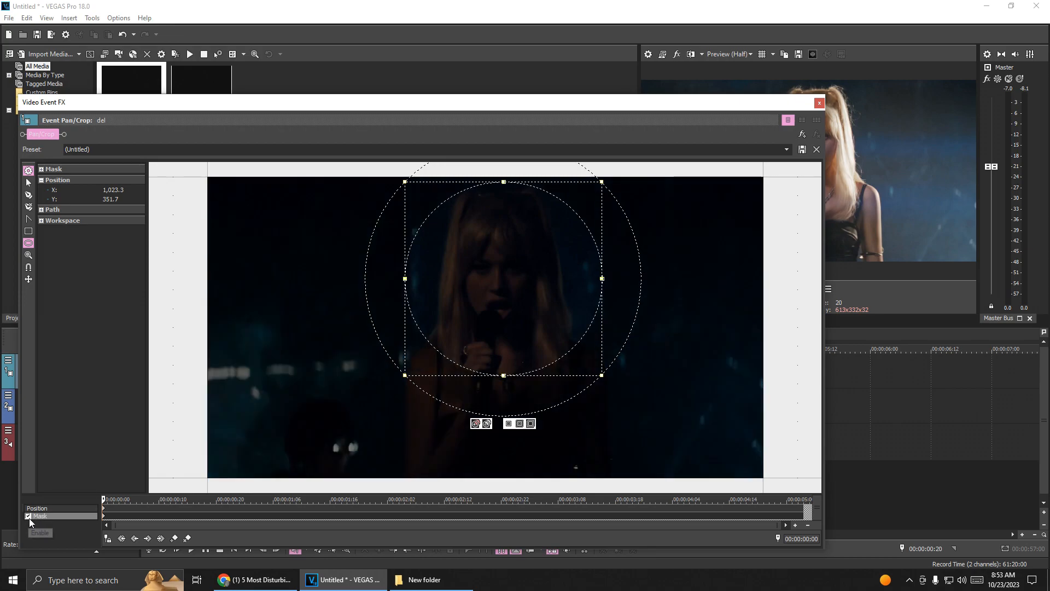
Step: Add the VEGAS Gaussian Blur effect to the masked upper clip and close its effects window
{"action": "left_click", "coordinate": [801, 133]}
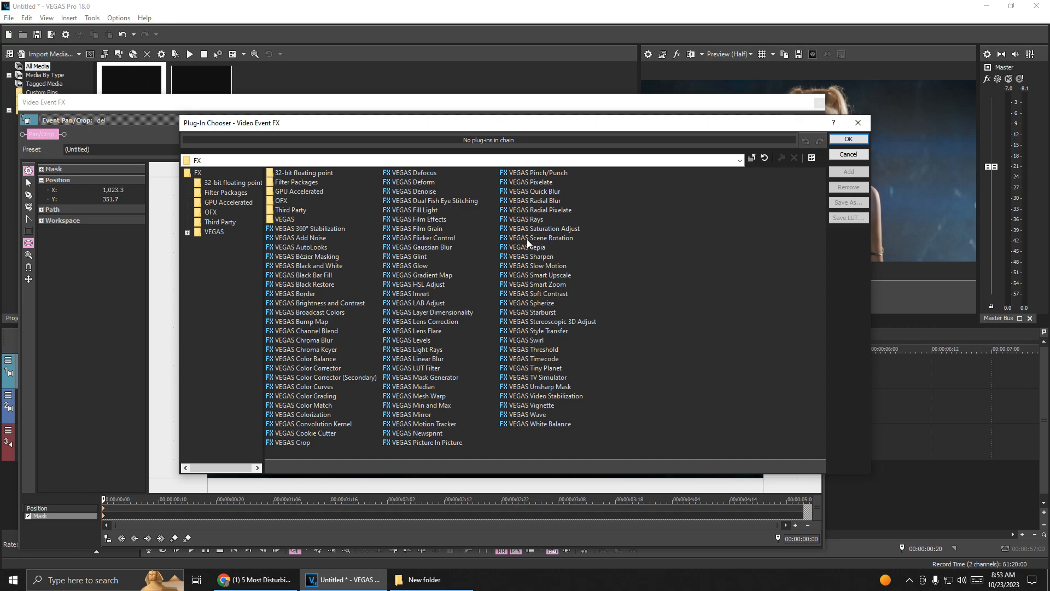
{"action": "left_click", "coordinate": [440, 247]}
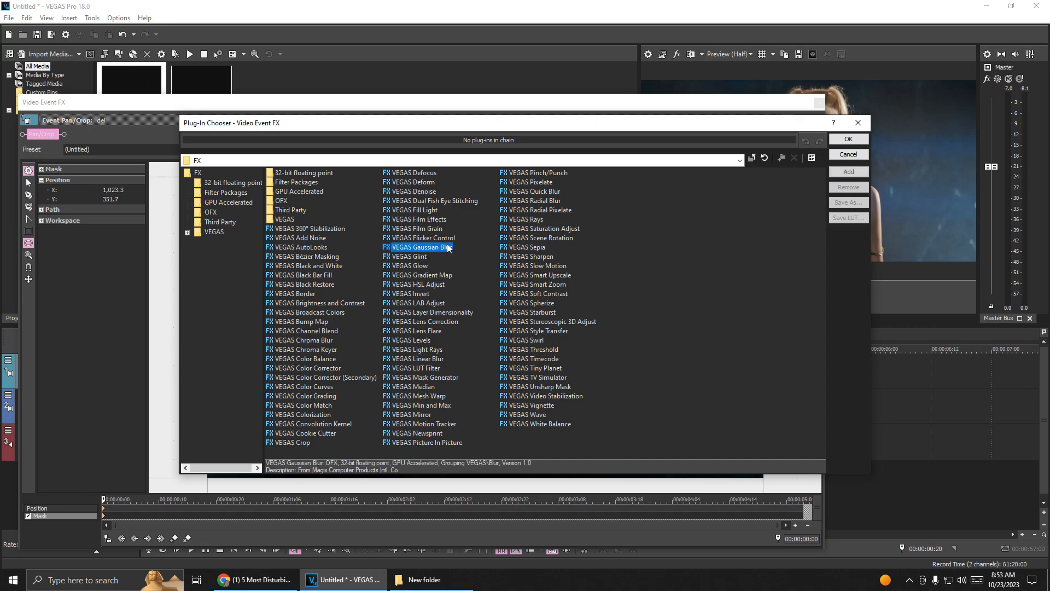
{"action": "left_click", "coordinate": [848, 173]}
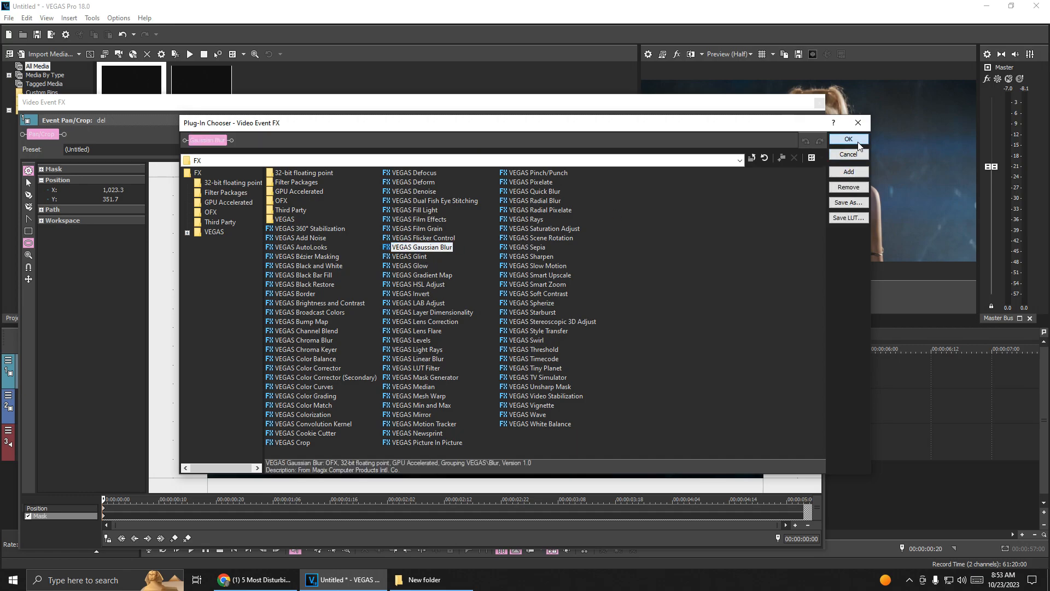
{"action": "left_click", "coordinate": [847, 140]}
{"action": "left_click", "coordinate": [819, 102]}
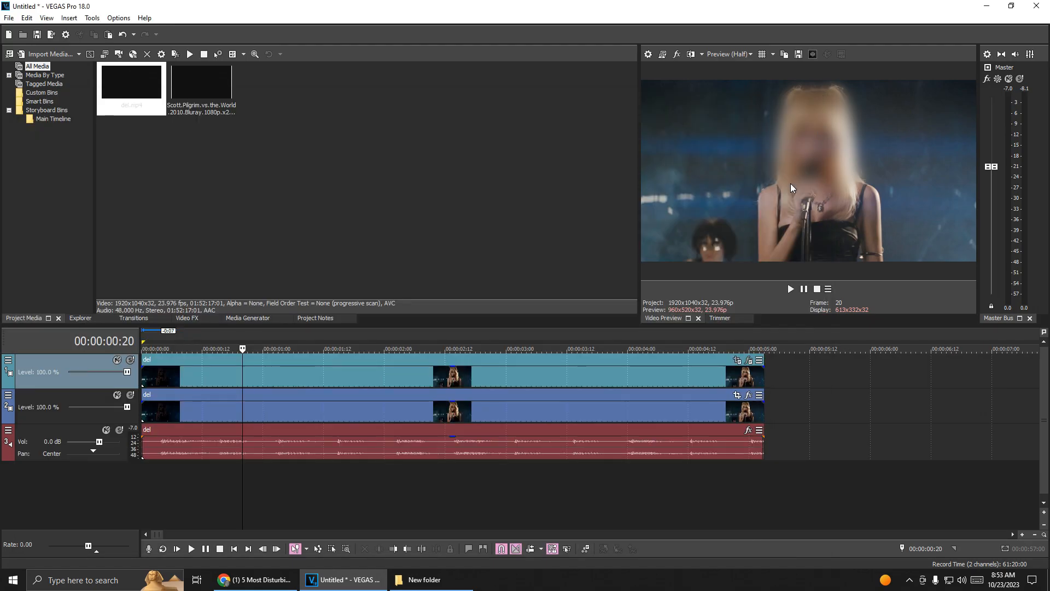
Step: Play the clip through to its end to check the blurred face
{"action": "double_click", "coordinate": [355, 494]}
{"action": "key", "text": "space"}
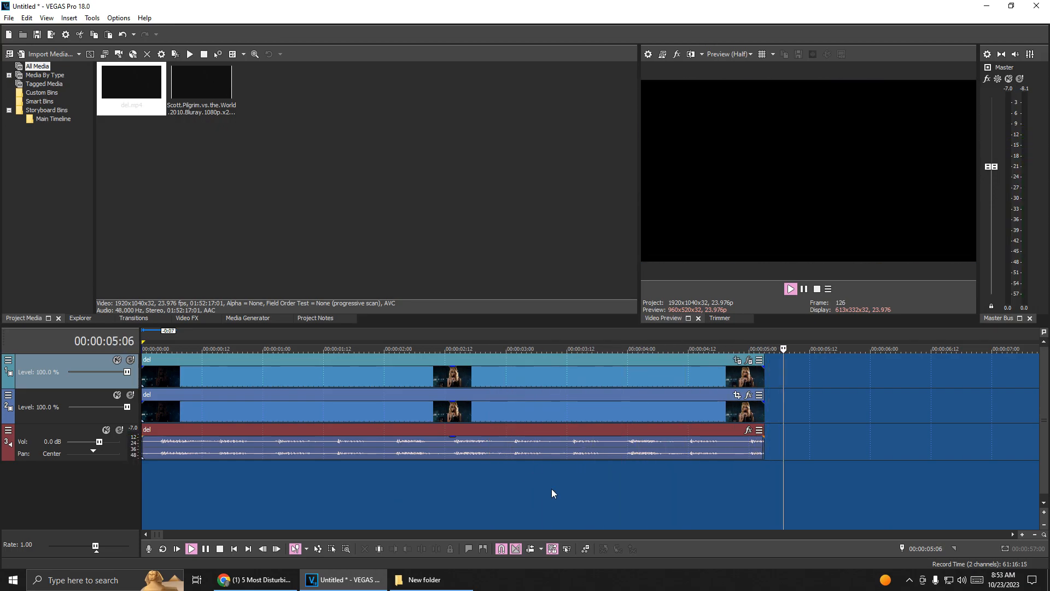
{"action": "left_click", "coordinate": [551, 488]}
{"action": "key", "text": "space"}
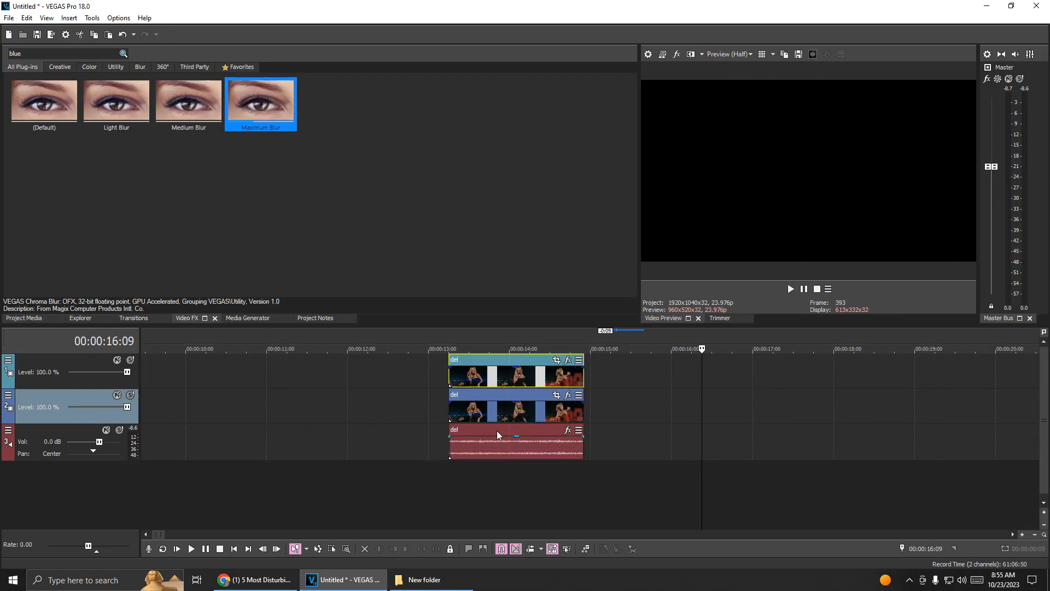
Step: Play the stacked clip pair from 00:00:13:06 to examine the singer's movement
{"action": "left_click", "coordinate": [452, 480]}
{"action": "key", "text": "space"}
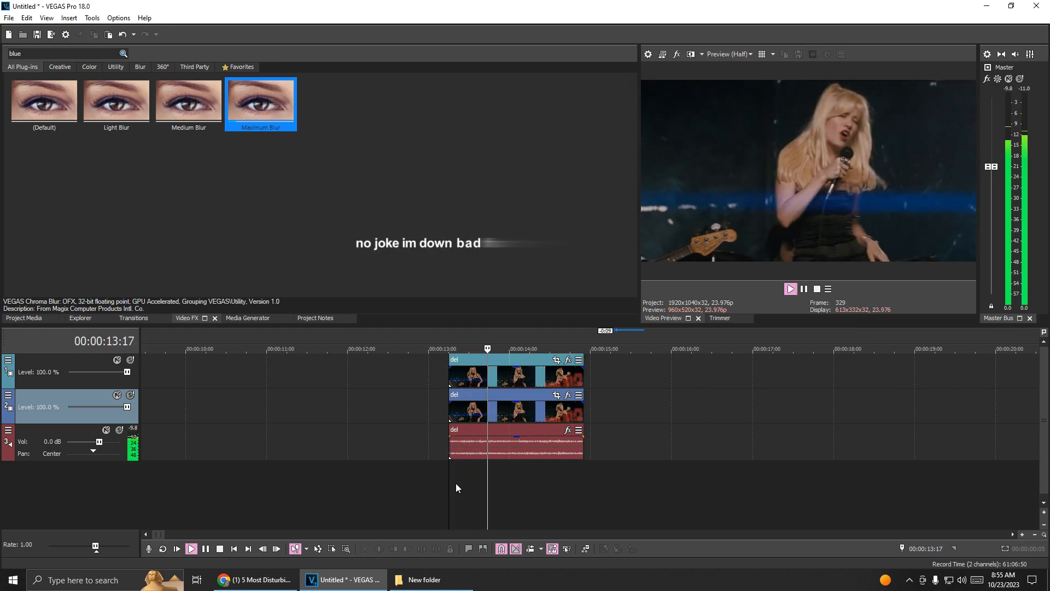
{"action": "key", "text": "space"}
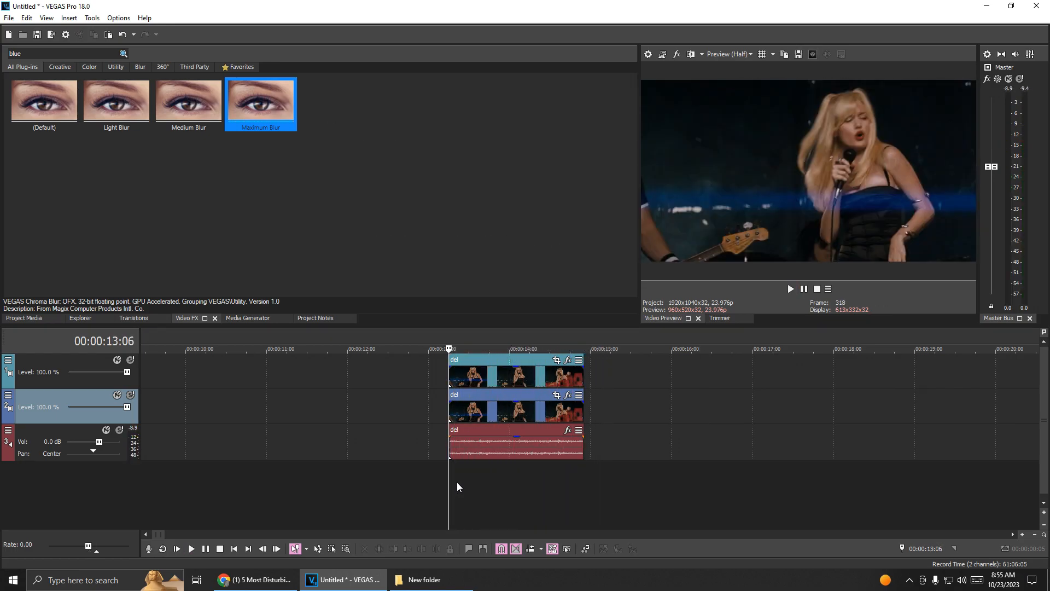
{"action": "key", "text": "space"}
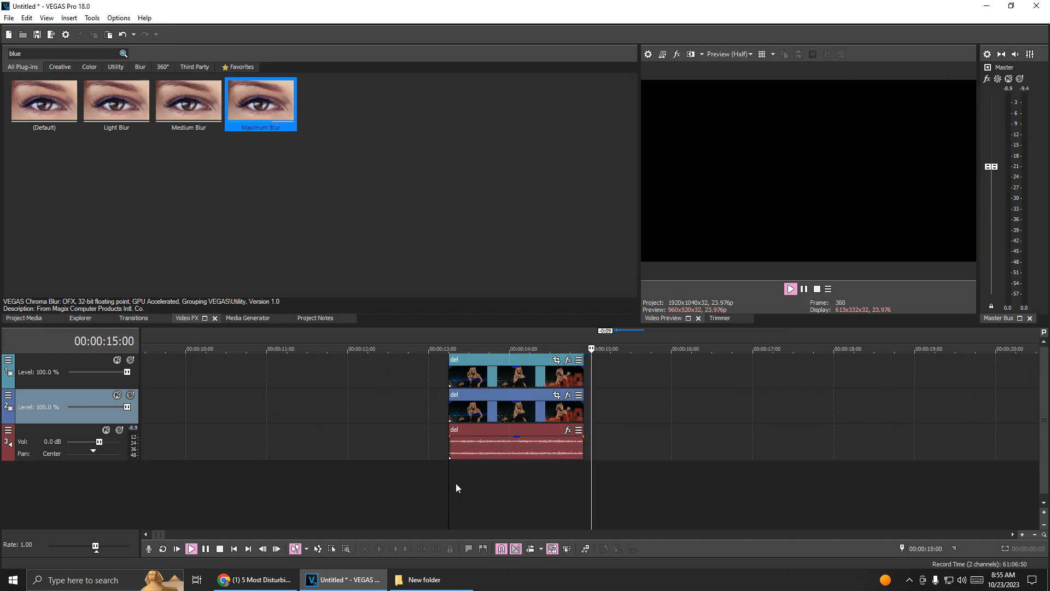
{"action": "key", "text": "space"}
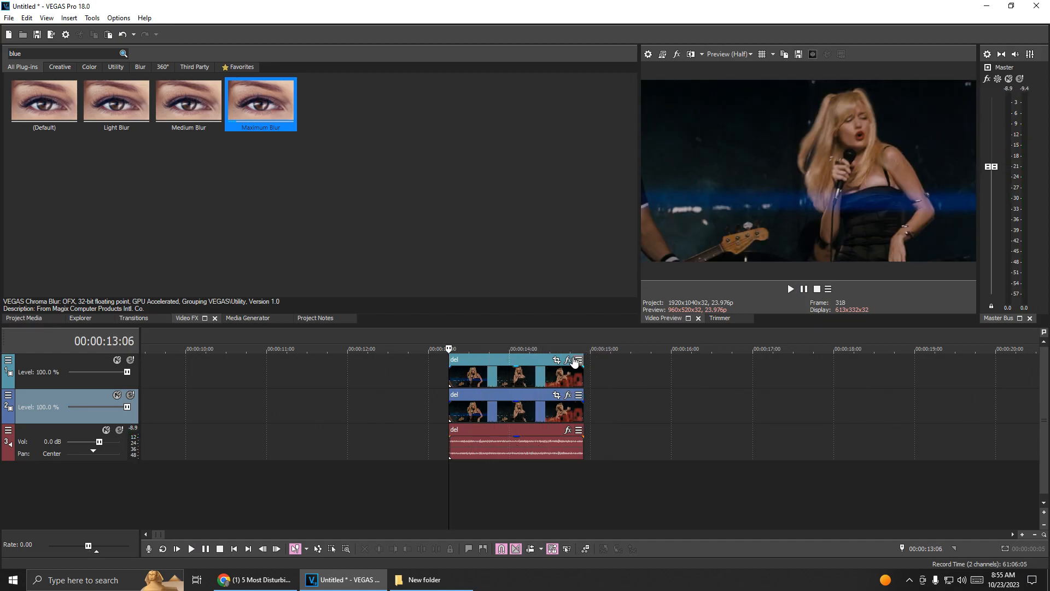
Step: Open Event Pan/Crop for the upper clip at 00:00:13:06 and enable its mask
{"action": "left_click", "coordinate": [558, 360]}
{"action": "left_click_drag", "start_coordinate": [550, 359], "coordinate": [480, 168]}
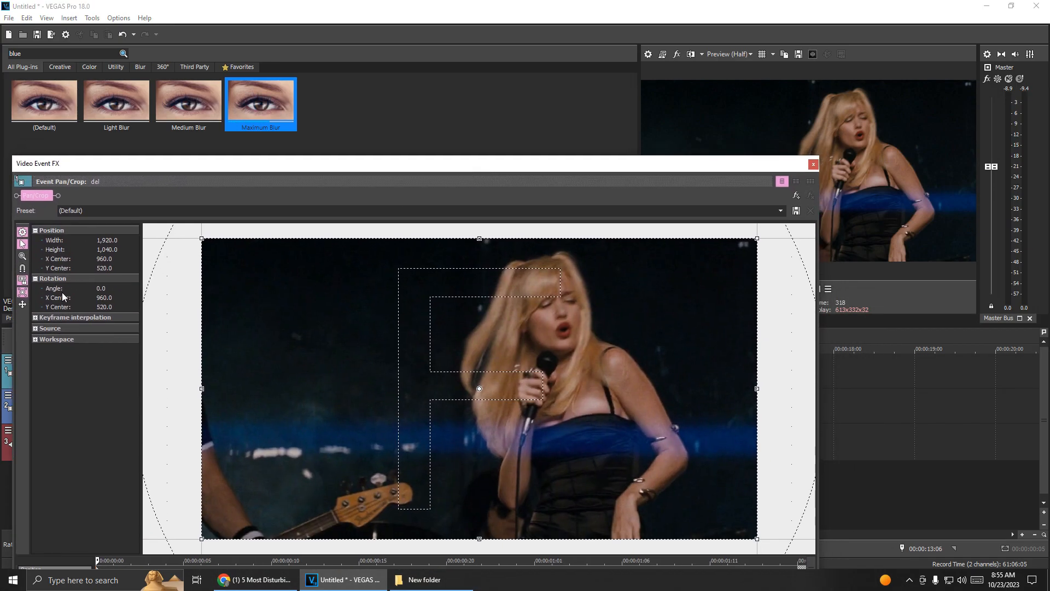
{"action": "left_click_drag", "start_coordinate": [133, 164], "coordinate": [126, 118]}
{"action": "left_click", "coordinate": [16, 531]}
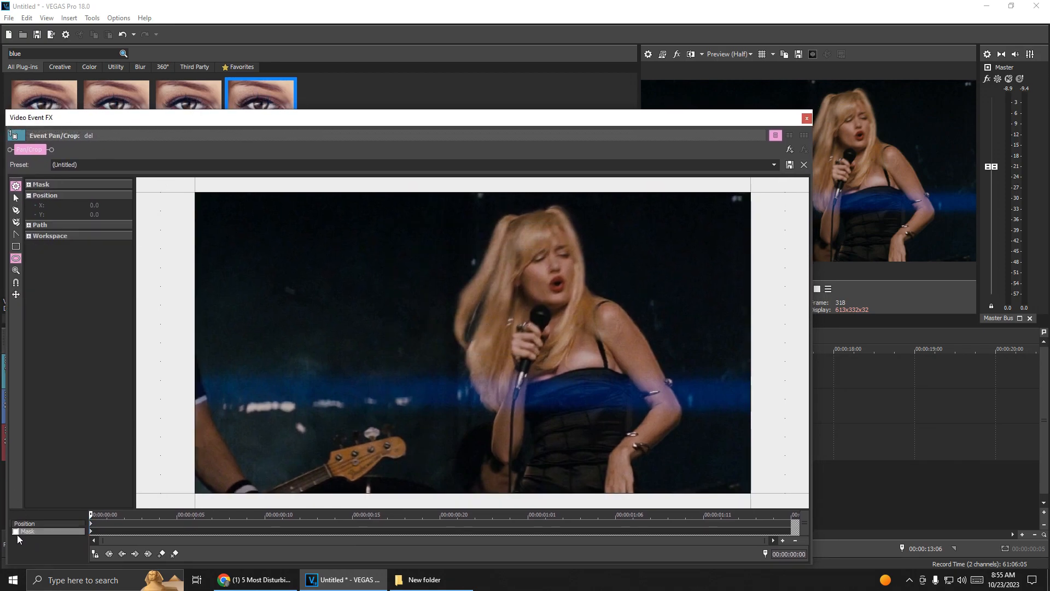
Step: Draw an oval mask around the singer's head, centred at about X 1,220, Y 246, and undo it
{"action": "left_click_drag", "start_coordinate": [476, 203], "coordinate": [619, 323]}
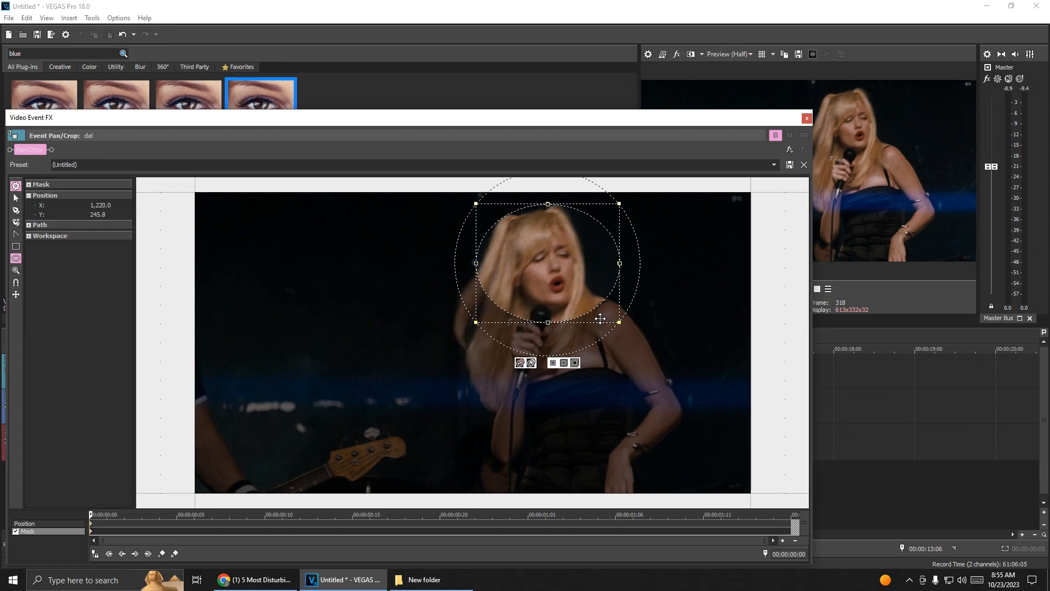
{"action": "key", "text": "ctrl+z"}
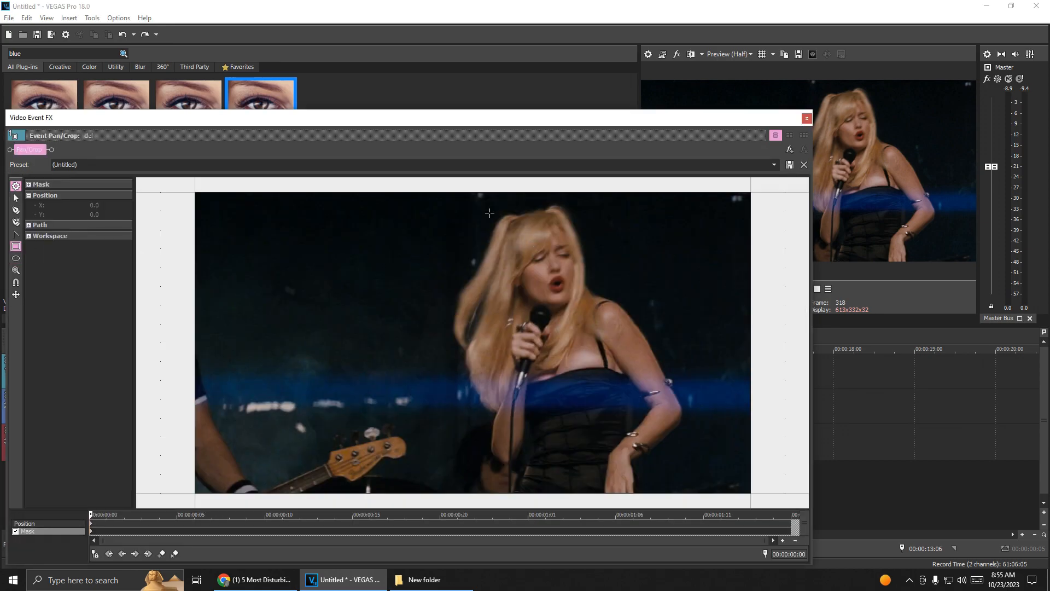
Step: Draw a rectangular mask around the singer's head and adjust it to be centred at about X 1,212, Y 251
{"action": "left_click_drag", "start_coordinate": [476, 205], "coordinate": [615, 333]}
{"action": "left_click_drag", "start_coordinate": [600, 288], "coordinate": [596, 281]}
{"action": "left_click_drag", "start_coordinate": [611, 325], "coordinate": [619, 330]}
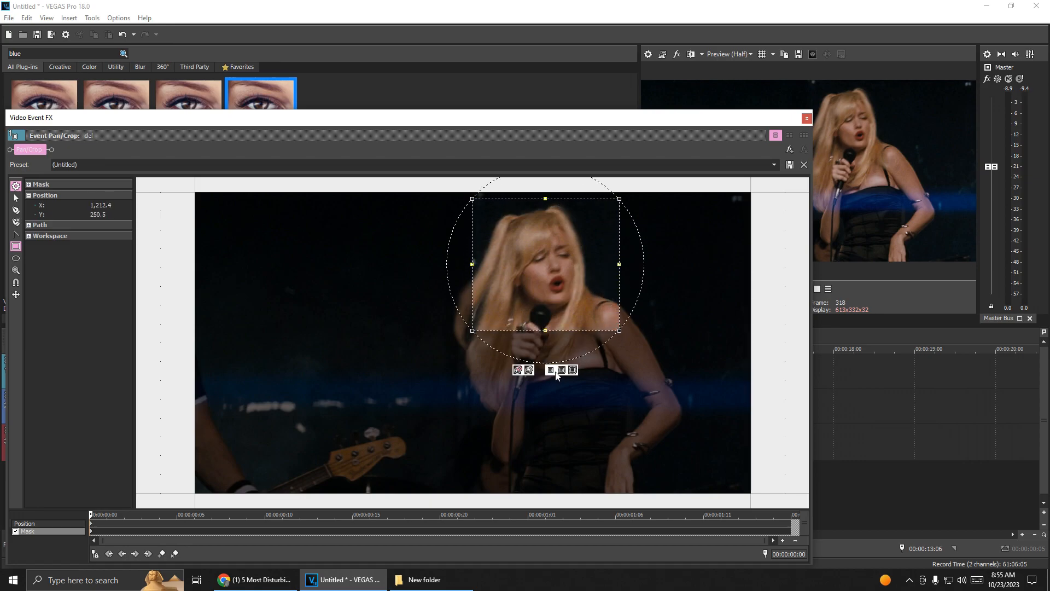
Step: Keyframe the mask onto the singer's head at 00:00:00:11 (about X 1,144, Y 270), about 00:00:01:02, and 00:00:01:07 (about X 982, Y 279)
{"action": "left_click_drag", "start_coordinate": [93, 514], "coordinate": [283, 514]}
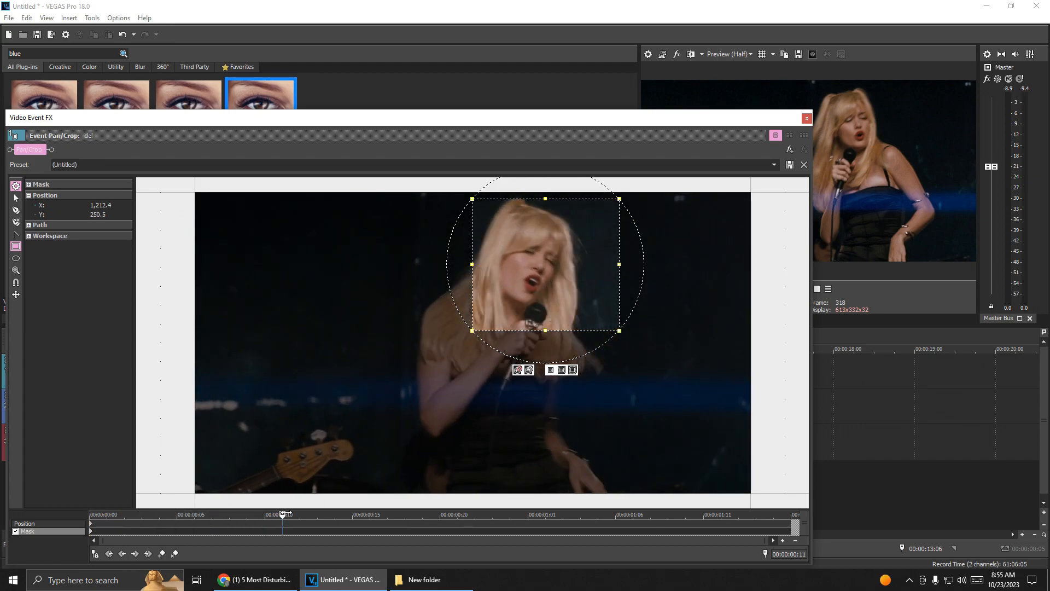
{"action": "mouse_move", "coordinate": [582, 232]}
{"action": "left_mouse_down"}
{"action": "mouse_move", "coordinate": [550, 236]}
{"action": "mouse_move", "coordinate": [562, 237]}
{"action": "left_mouse_up"}
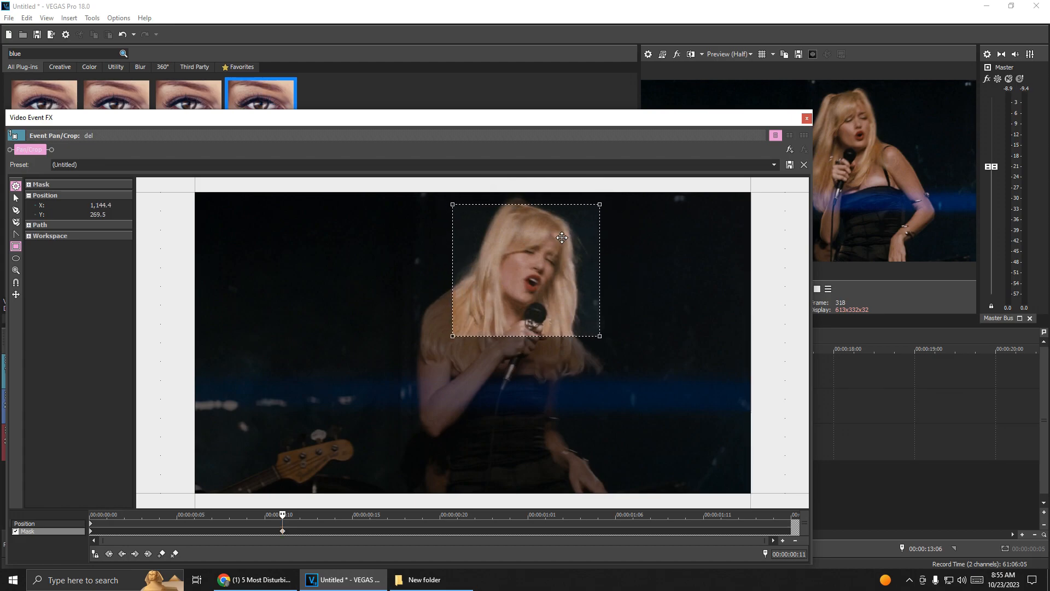
{"action": "left_click_drag", "start_coordinate": [283, 514], "coordinate": [554, 514]}
{"action": "left_click_drag", "start_coordinate": [525, 273], "coordinate": [505, 275]}
{"action": "left_click_drag", "start_coordinate": [544, 514], "coordinate": [633, 514]}
{"action": "left_click_drag", "start_coordinate": [518, 268], "coordinate": [490, 269]}
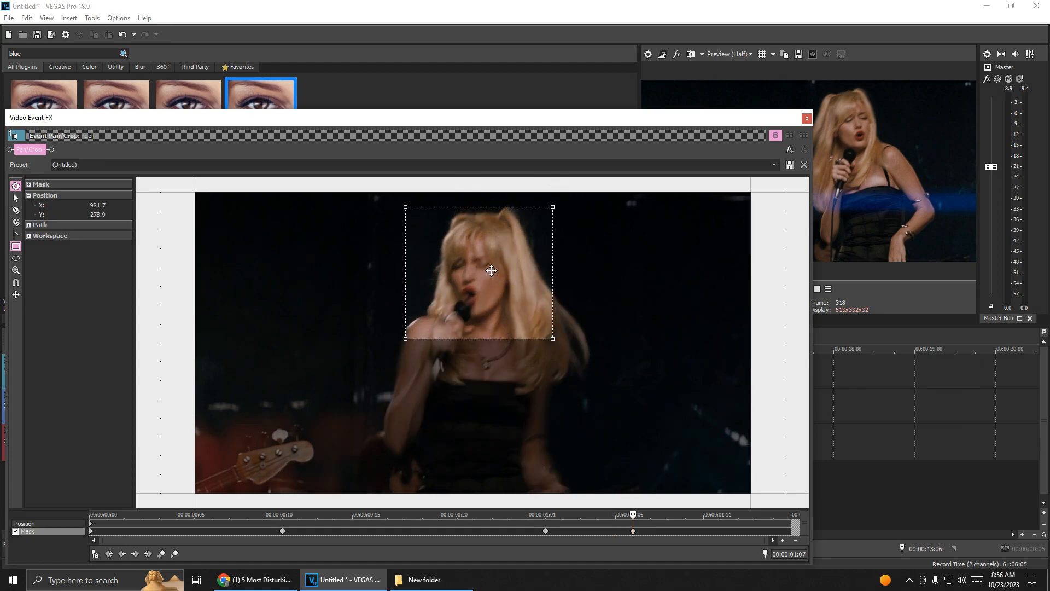
Step: Keyframe the mask onto the head at 00:00:01:09, 00:00:01:11, 00:00:01:13 and near the clip's end, finishing at about X 747, Y 366
{"action": "left_click_drag", "start_coordinate": [633, 515], "coordinate": [668, 516]}
{"action": "left_click_drag", "start_coordinate": [489, 282], "coordinate": [466, 291]}
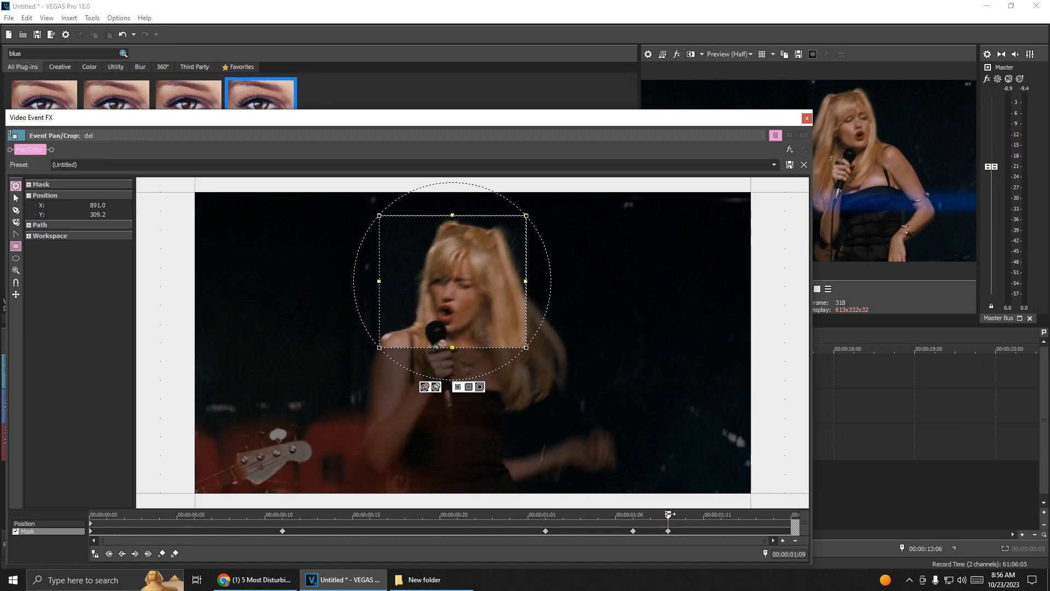
{"action": "left_click_drag", "start_coordinate": [668, 514], "coordinate": [704, 516]}
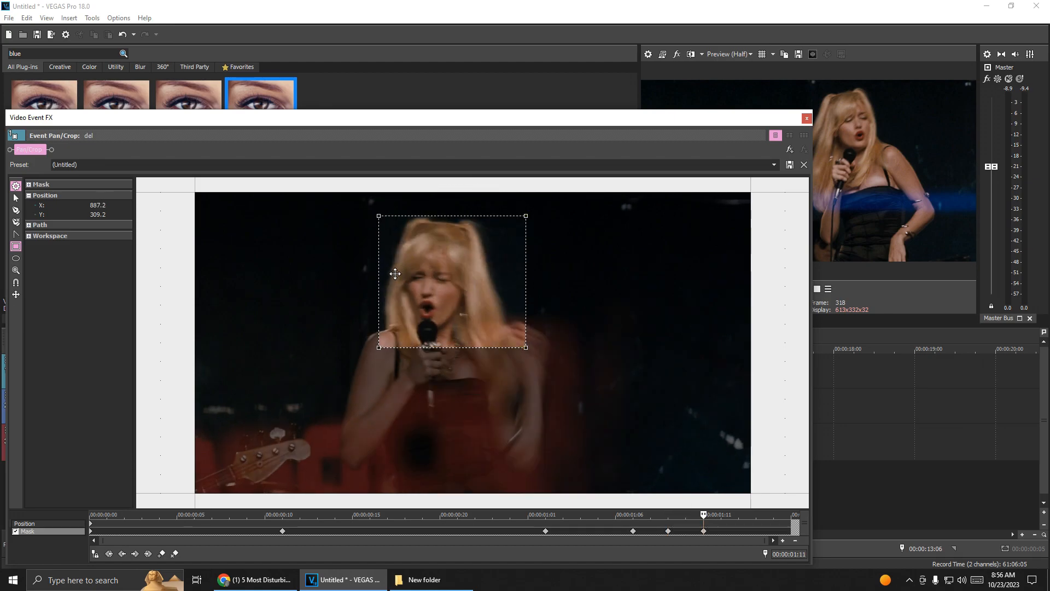
{"action": "left_click_drag", "start_coordinate": [398, 273], "coordinate": [380, 276]}
{"action": "left_click_drag", "start_coordinate": [704, 513], "coordinate": [739, 514]}
{"action": "left_click_drag", "start_coordinate": [421, 291], "coordinate": [401, 304]}
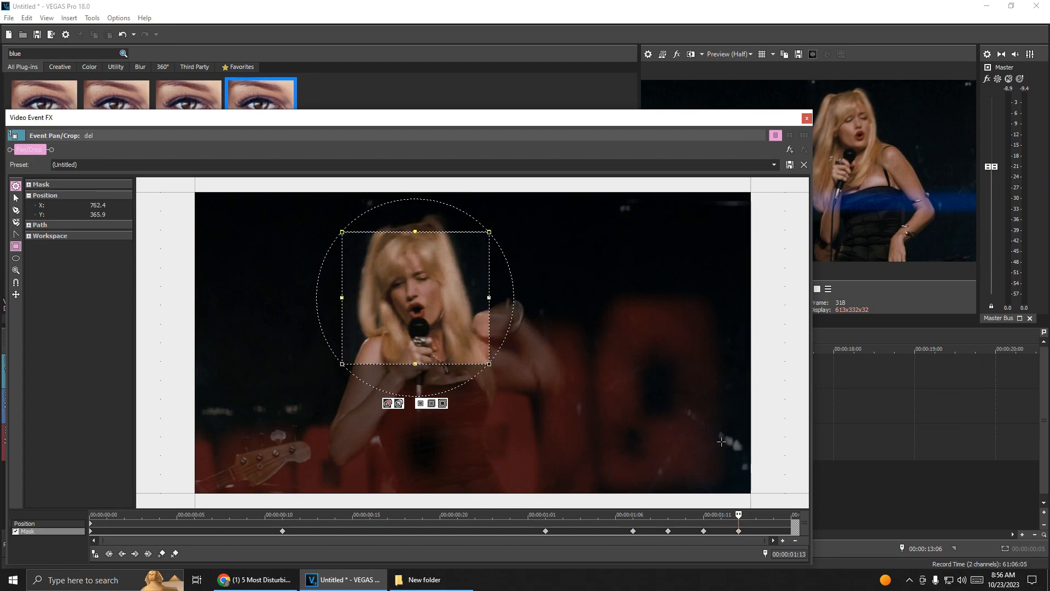
{"action": "left_click_drag", "start_coordinate": [739, 514], "coordinate": [773, 515]}
{"action": "left_click_drag", "start_coordinate": [471, 311], "coordinate": [465, 312]}
{"action": "left_click_drag", "start_coordinate": [773, 514], "coordinate": [814, 544]}
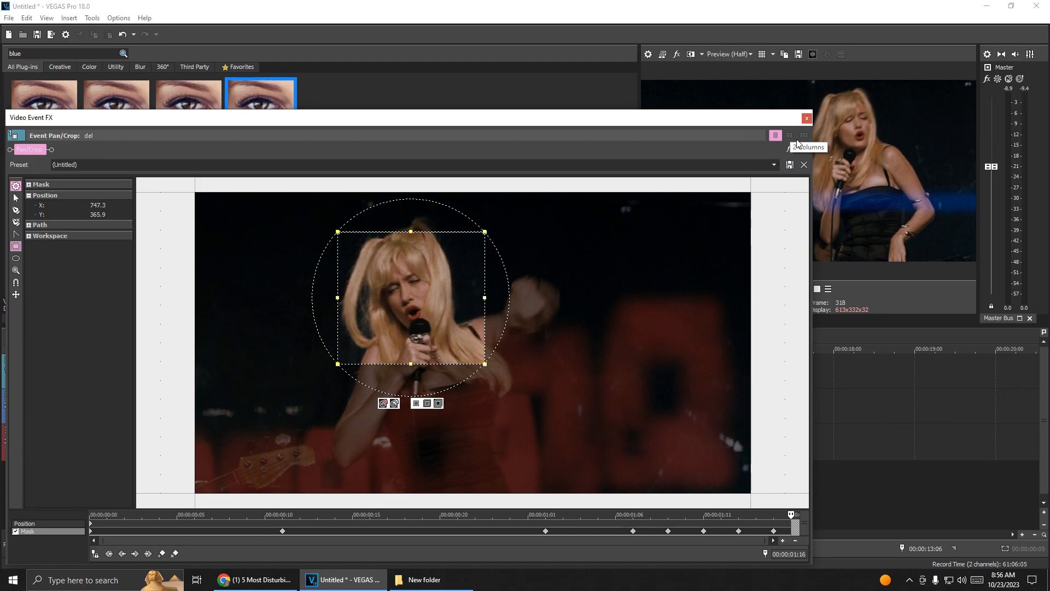
Step: Close the mask editor and remove the Chroma Blur effect from the upper clip's effect chain
{"action": "left_click", "coordinate": [807, 118]}
{"action": "left_click", "coordinate": [490, 462]}
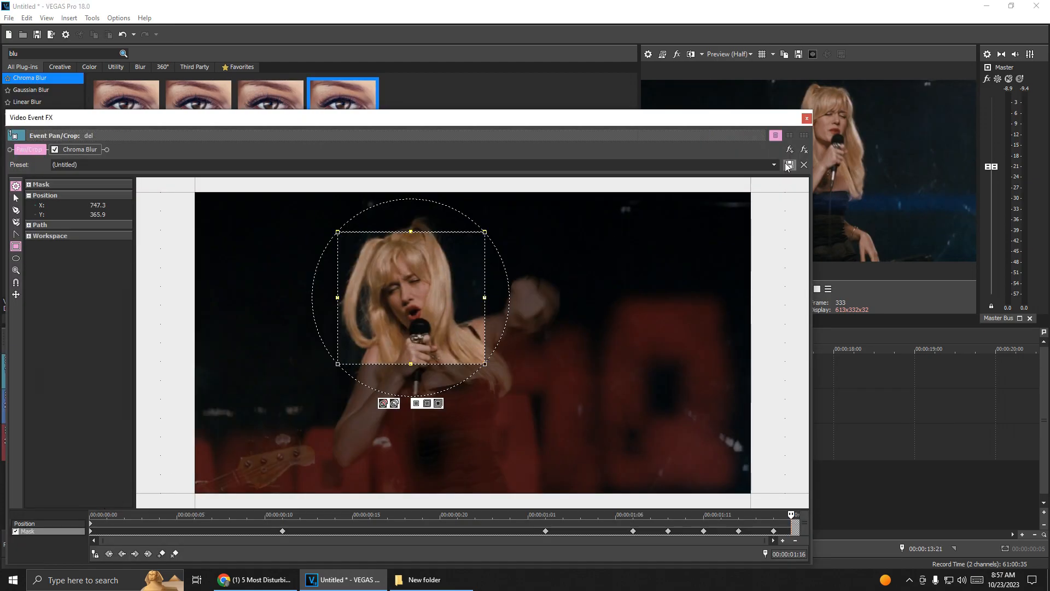
{"action": "left_click", "coordinate": [807, 119]}
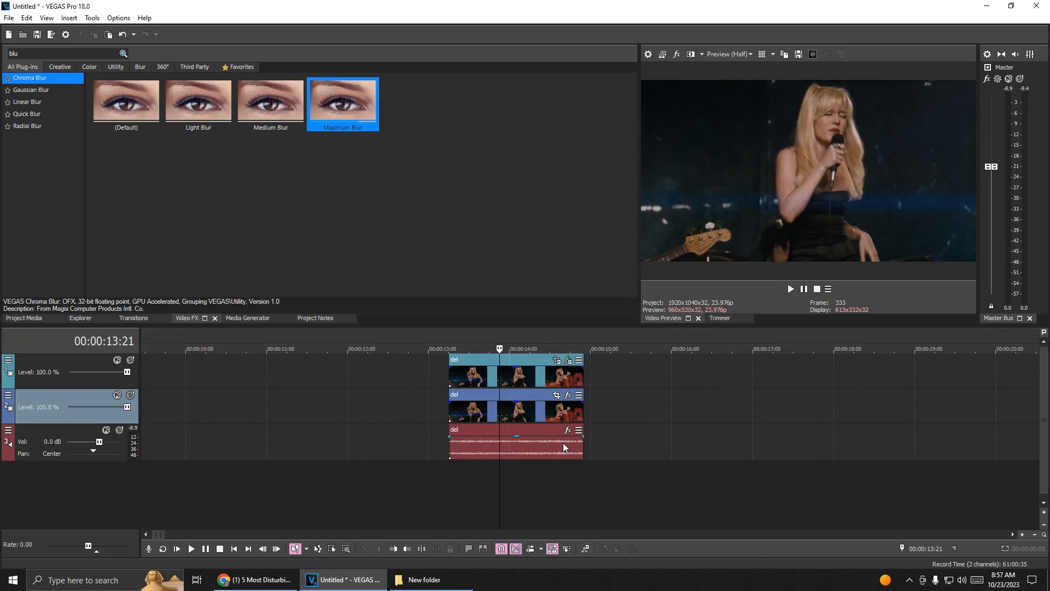
{"action": "left_click", "coordinate": [569, 375]}
{"action": "left_click", "coordinate": [803, 150]}
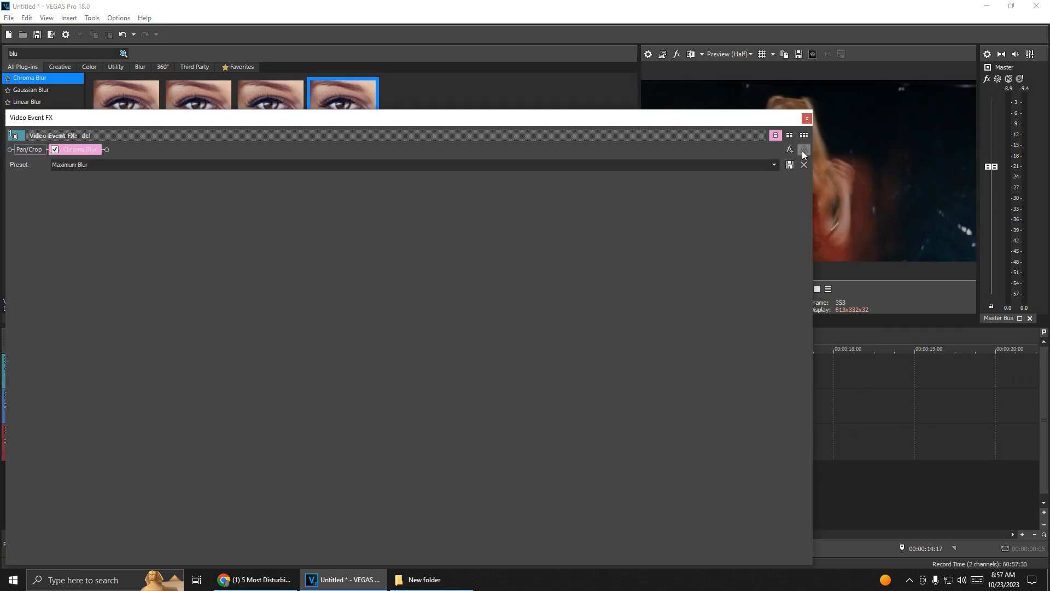
Step: Add the VEGAS Gaussian Blur plug-in to the upper clip's effect chain
{"action": "left_click", "coordinate": [790, 151]}
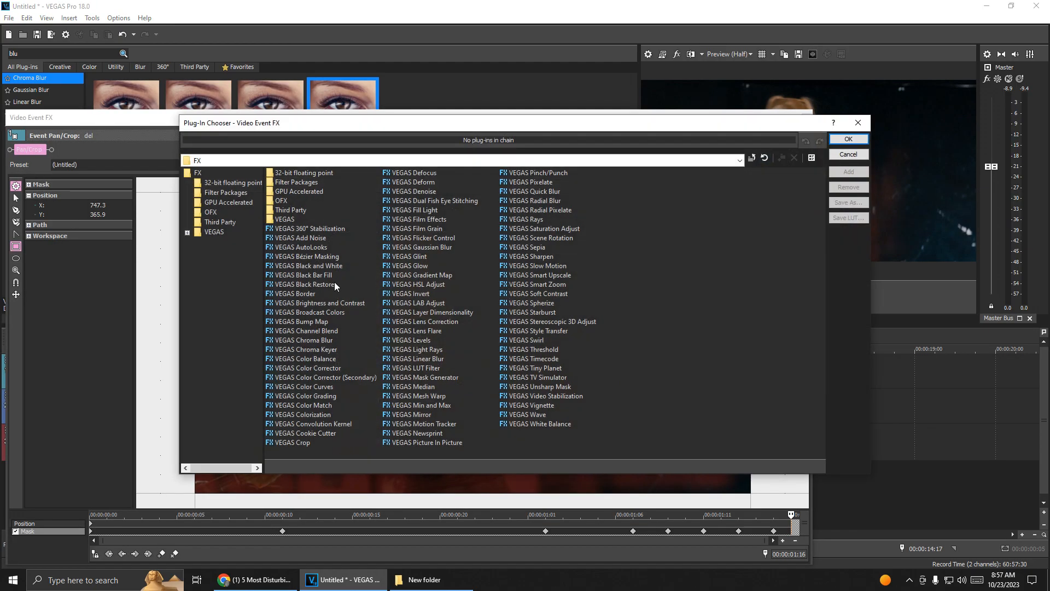
{"action": "left_click", "coordinate": [427, 249]}
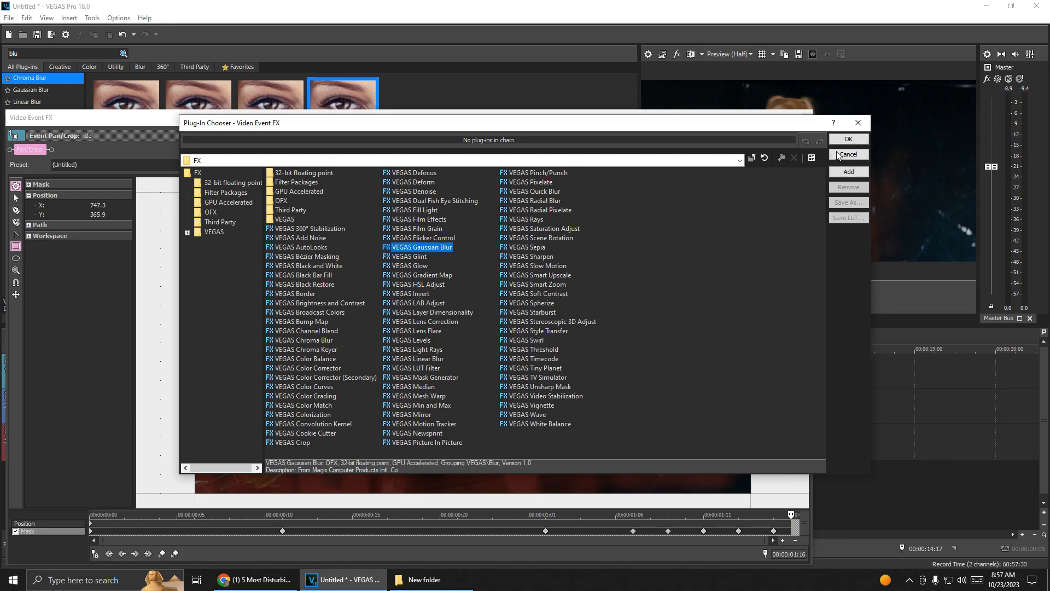
{"action": "left_click", "coordinate": [848, 172]}
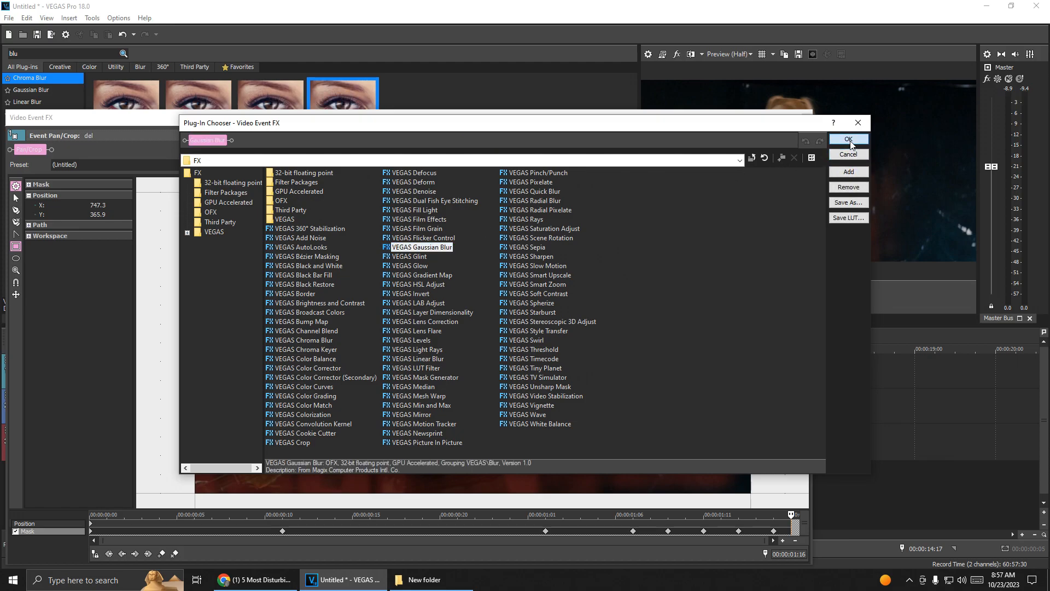
{"action": "left_click", "coordinate": [848, 139]}
Step: Set the Gaussian Blur's horizontal range to about 0.1361 and vertical range to about 0.0340, and close the effect settings
{"action": "left_click_drag", "start_coordinate": [724, 146], "coordinate": [723, 332]}
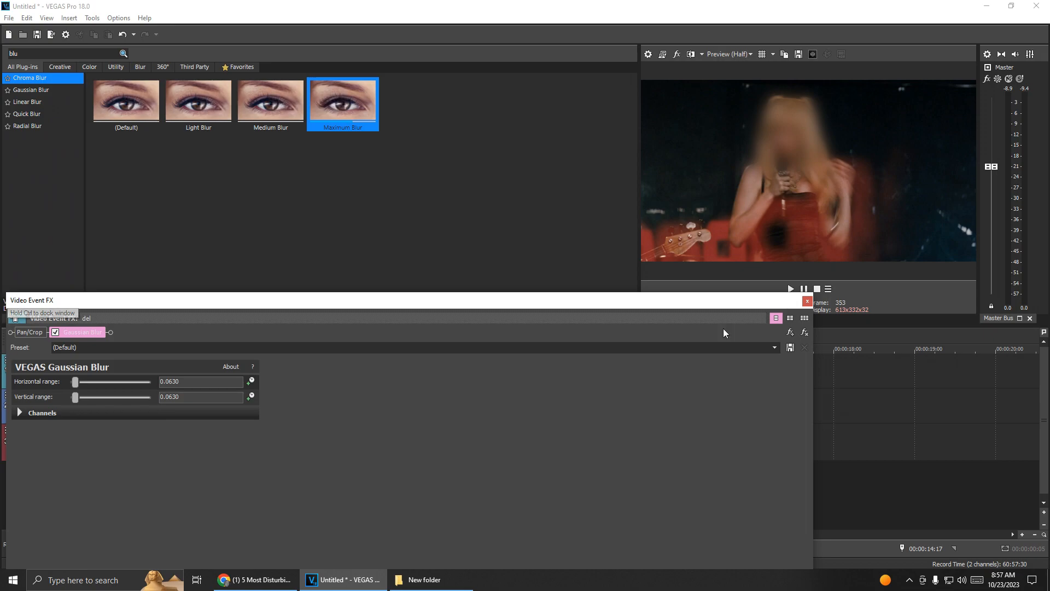
{"action": "left_click_drag", "start_coordinate": [76, 382], "coordinate": [74, 411]}
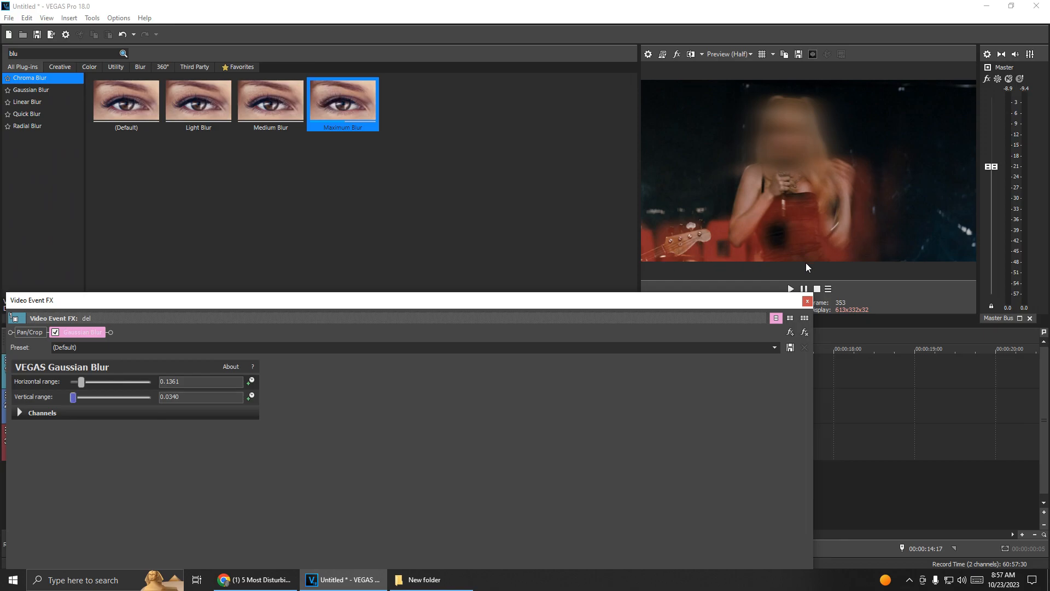
{"action": "left_click", "coordinate": [807, 301]}
Step: Play the stacked clips from 00:00:13:06 to examine how the blur follows the singer's face
{"action": "left_click", "coordinate": [454, 490]}
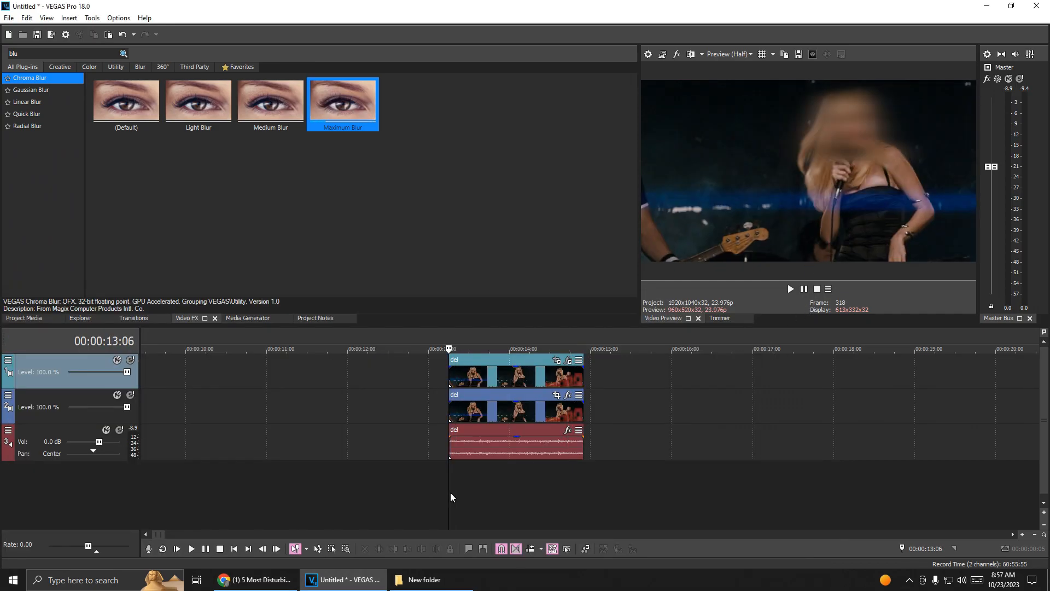
{"action": "key", "text": "space"}
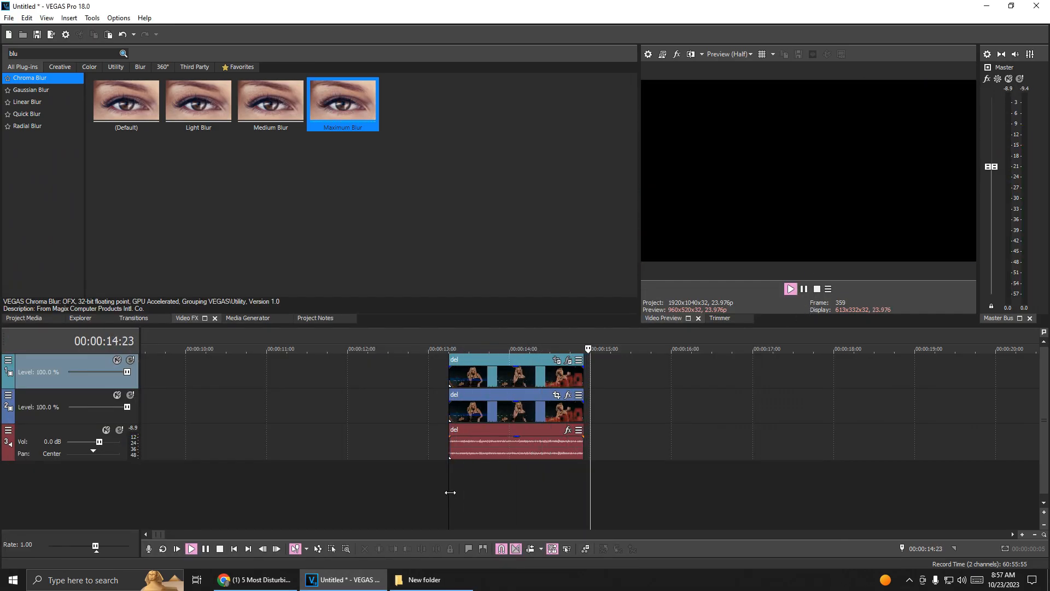